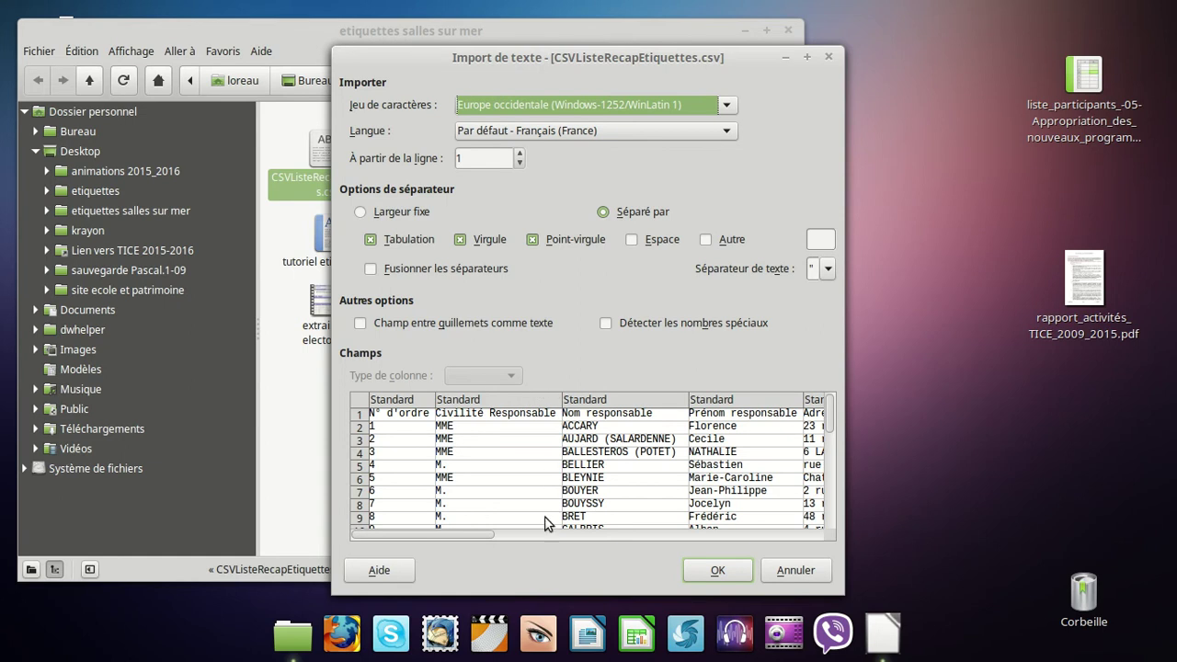
- Import CSVListeRecapEtiquettes.csv with the preset separators and save it as the ODF spreadsheet Etiquettes in the etiquettes salles sur mer folder
{"action": "left_click", "coordinate": [718, 570]}
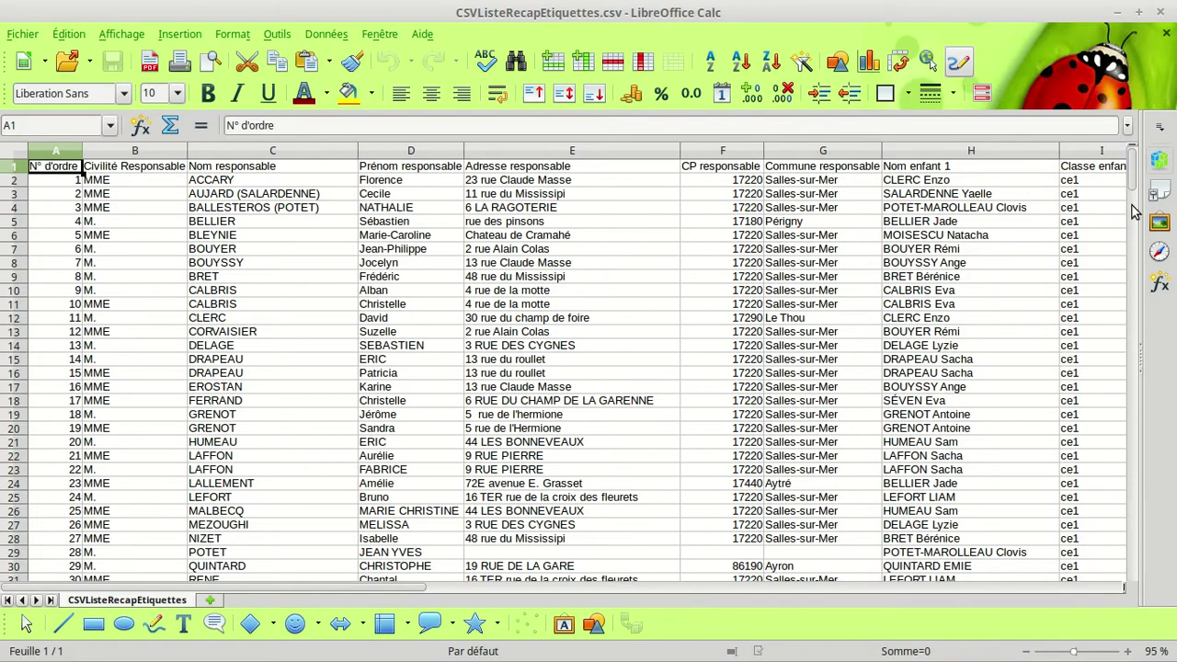
{"action": "mouse_move", "coordinate": [1137, 173]}
{"action": "left_mouse_down"}
{"action": "mouse_move", "coordinate": [1136, 550]}
{"action": "mouse_move", "coordinate": [1127, 171]}
{"action": "left_mouse_up"}
{"action": "left_click", "coordinate": [25, 37]}
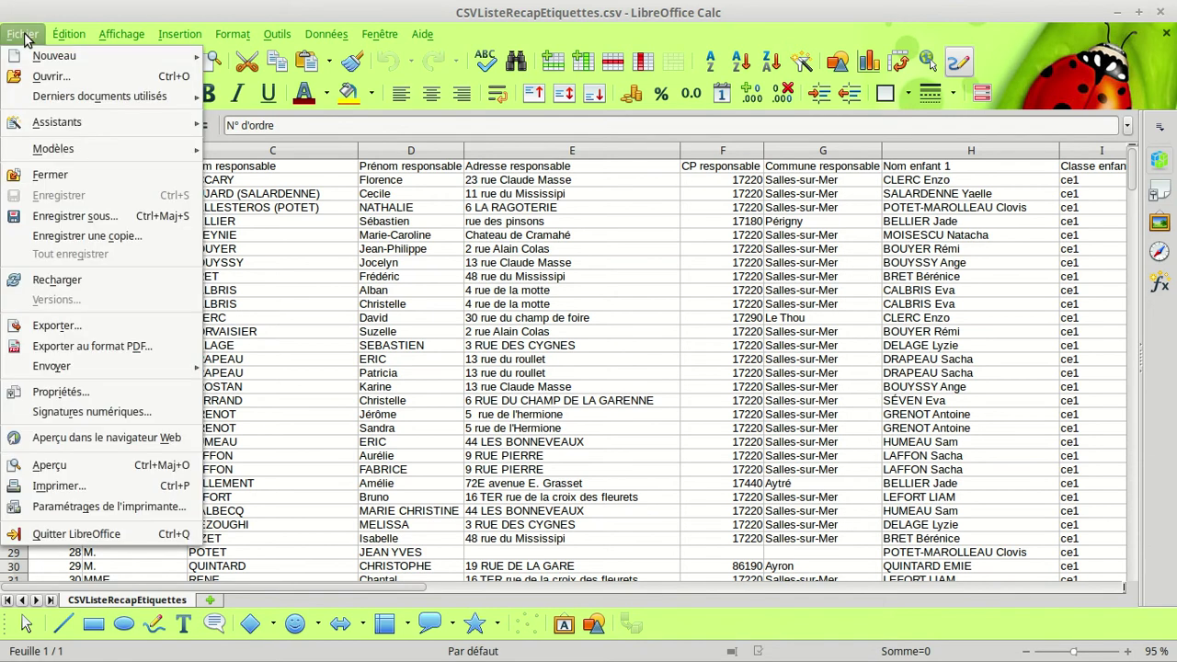
{"action": "left_click", "coordinate": [66, 215]}
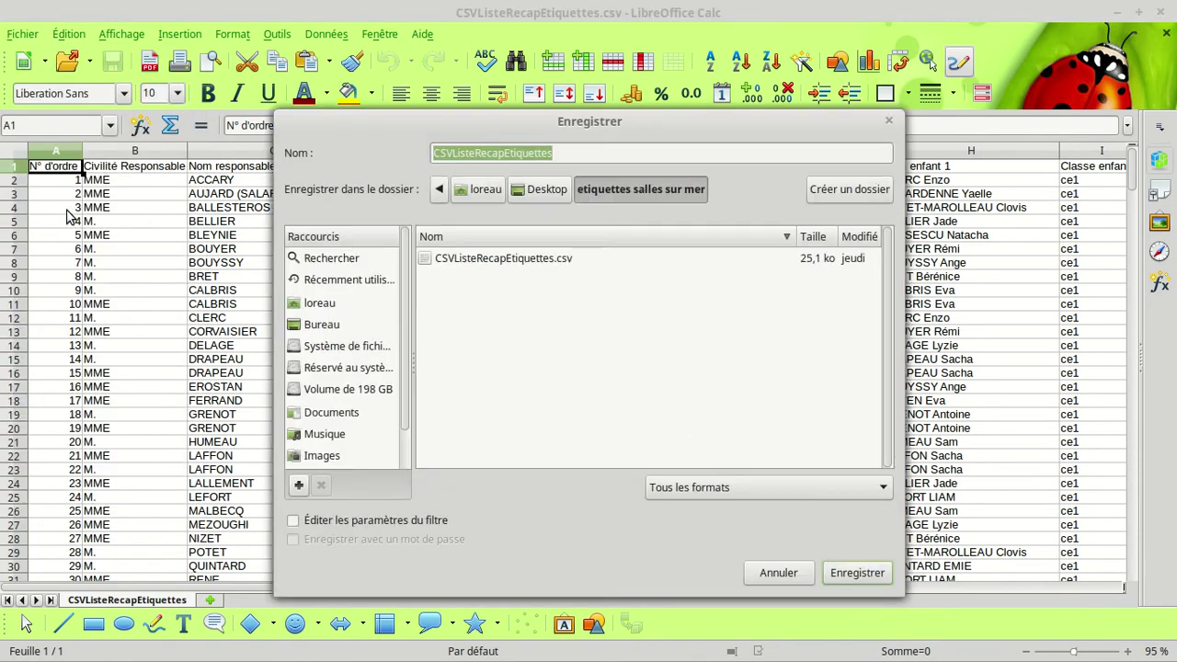
{"action": "left_click", "coordinate": [551, 153]}
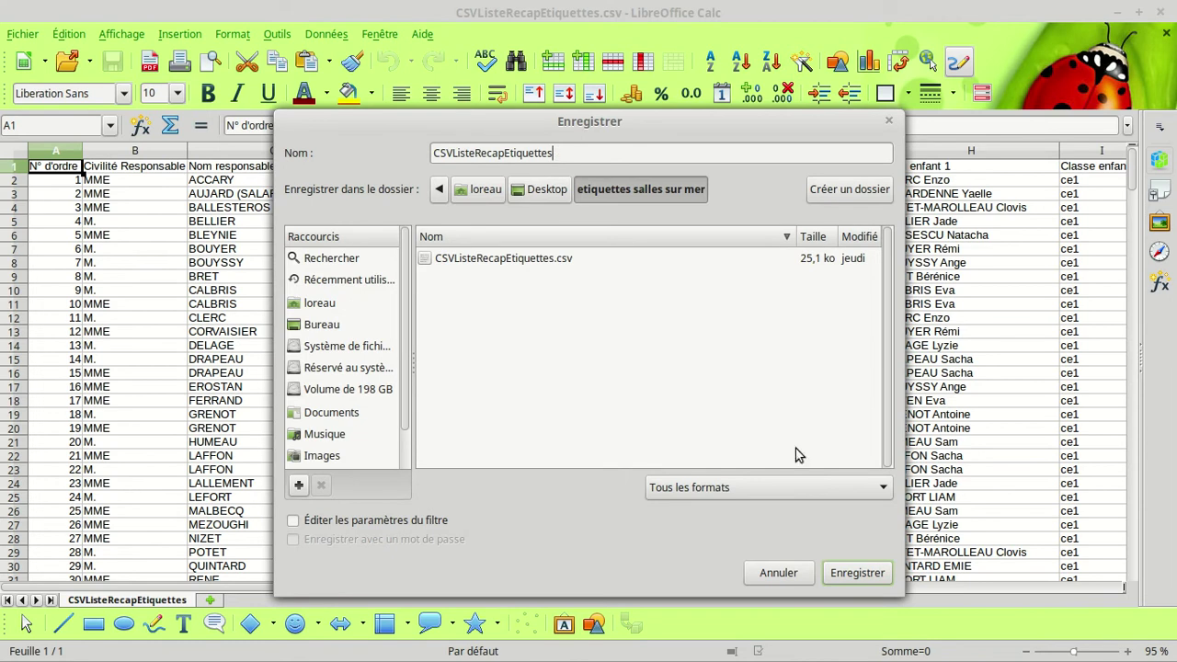
{"action": "left_click", "coordinate": [800, 487]}
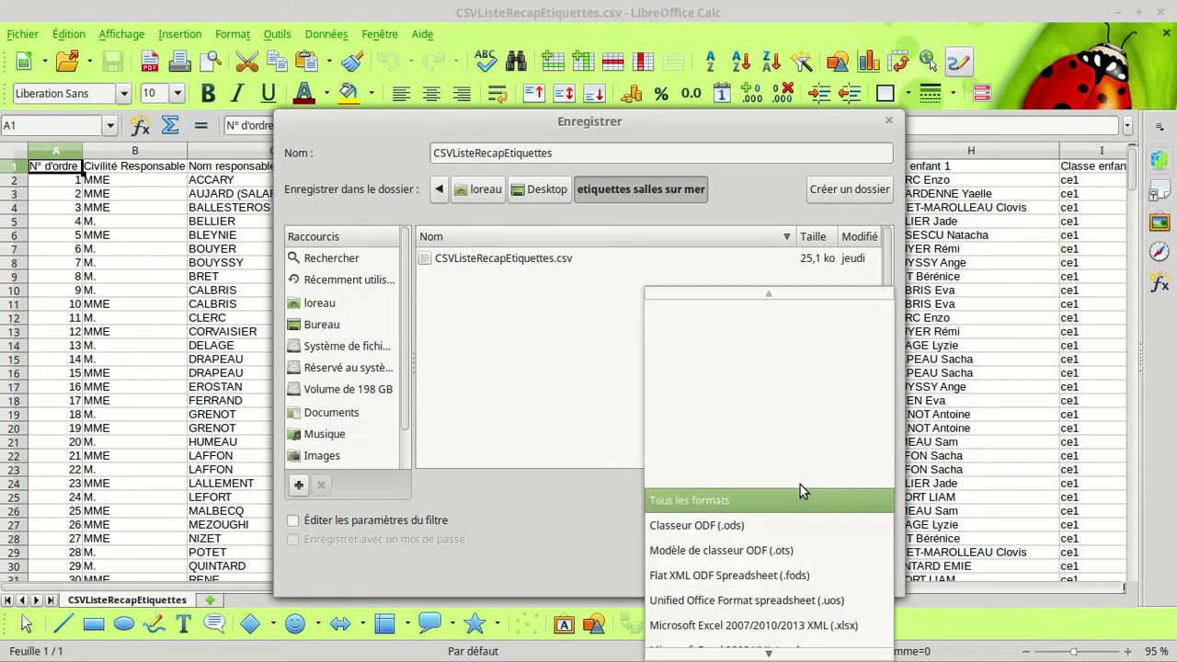
{"action": "left_click", "coordinate": [756, 526]}
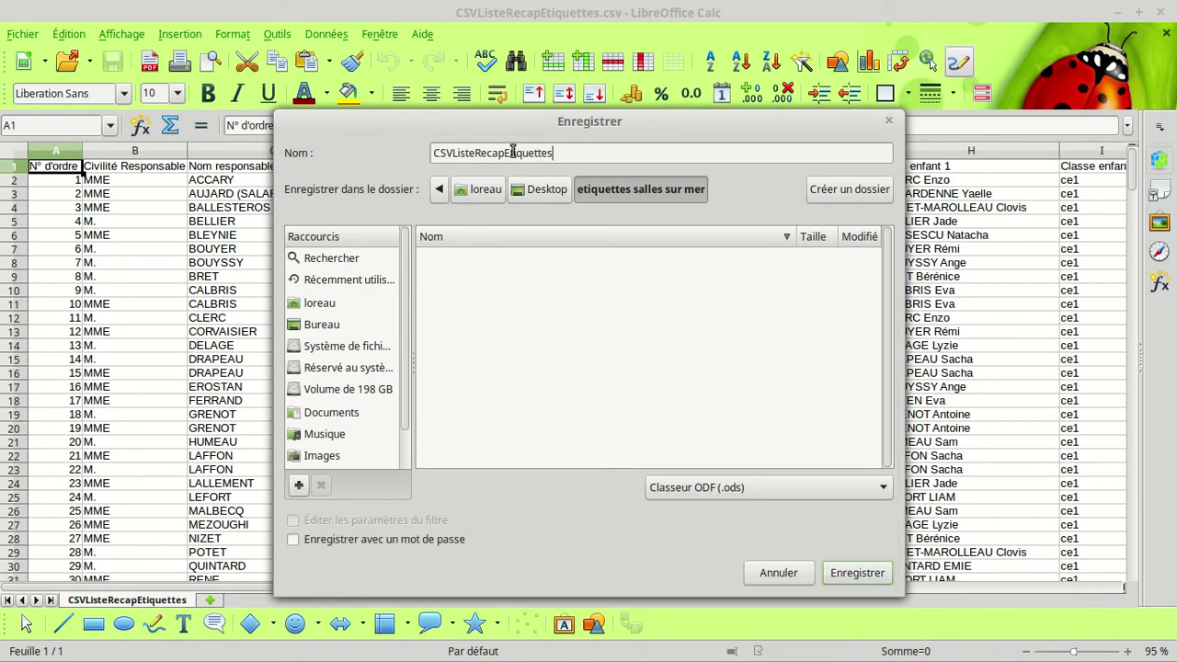
{"action": "left_click_drag", "start_coordinate": [504, 153], "coordinate": [425, 157]}
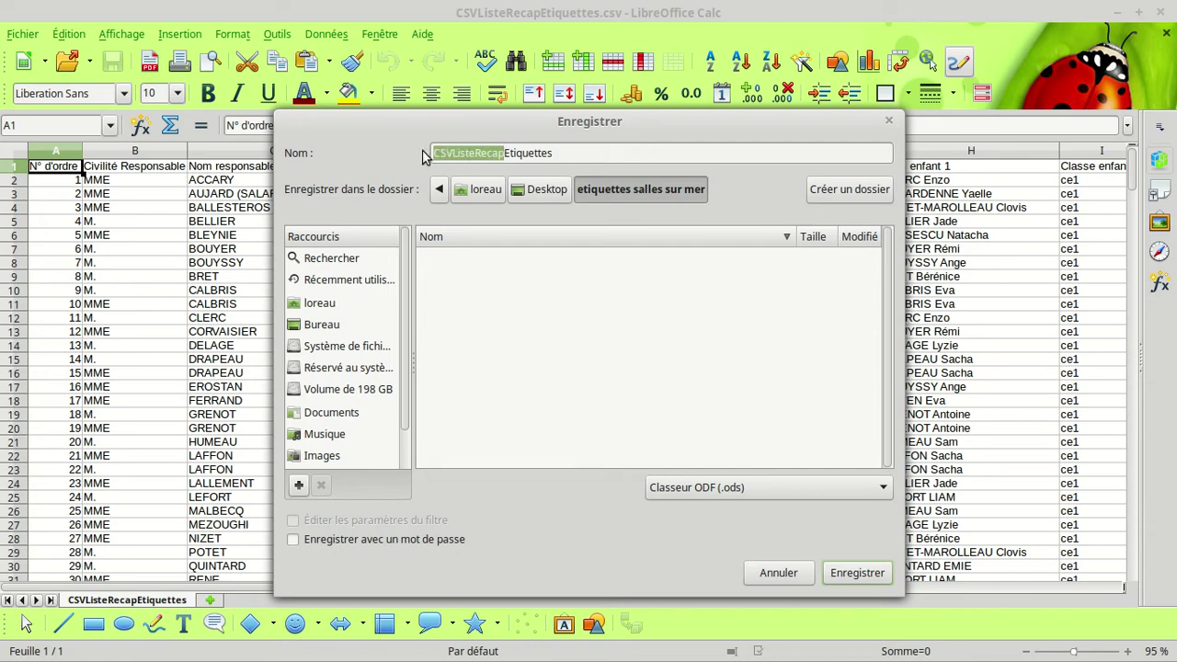
{"action": "key", "text": "BackSpace"}
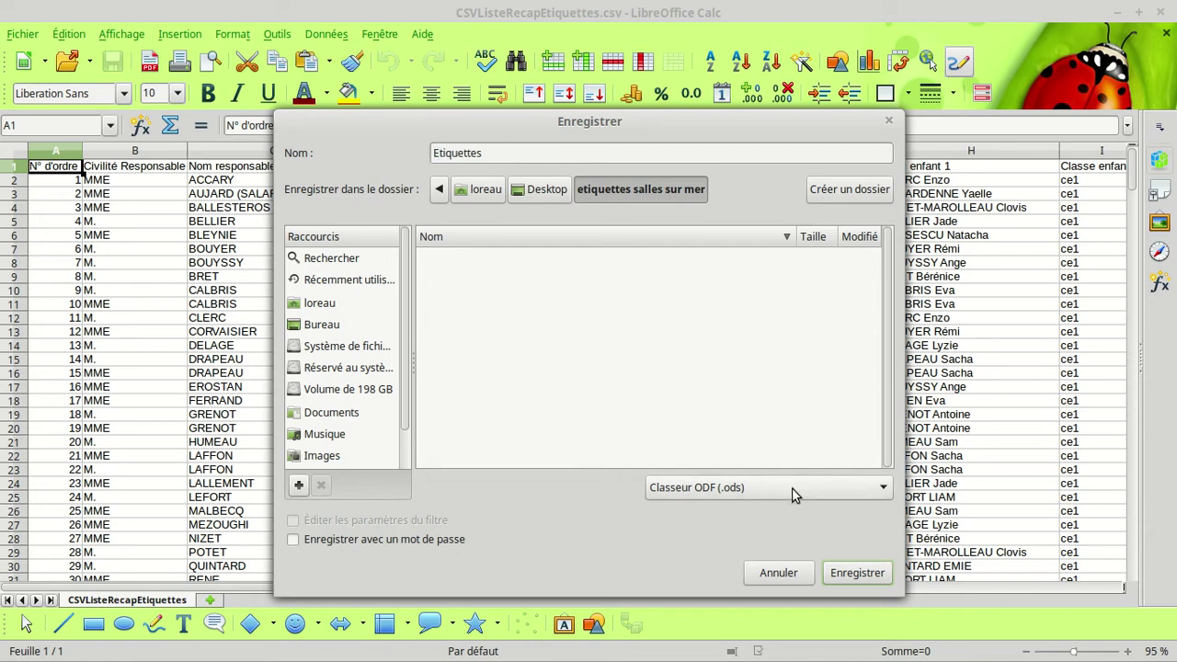
{"action": "left_click", "coordinate": [841, 572]}
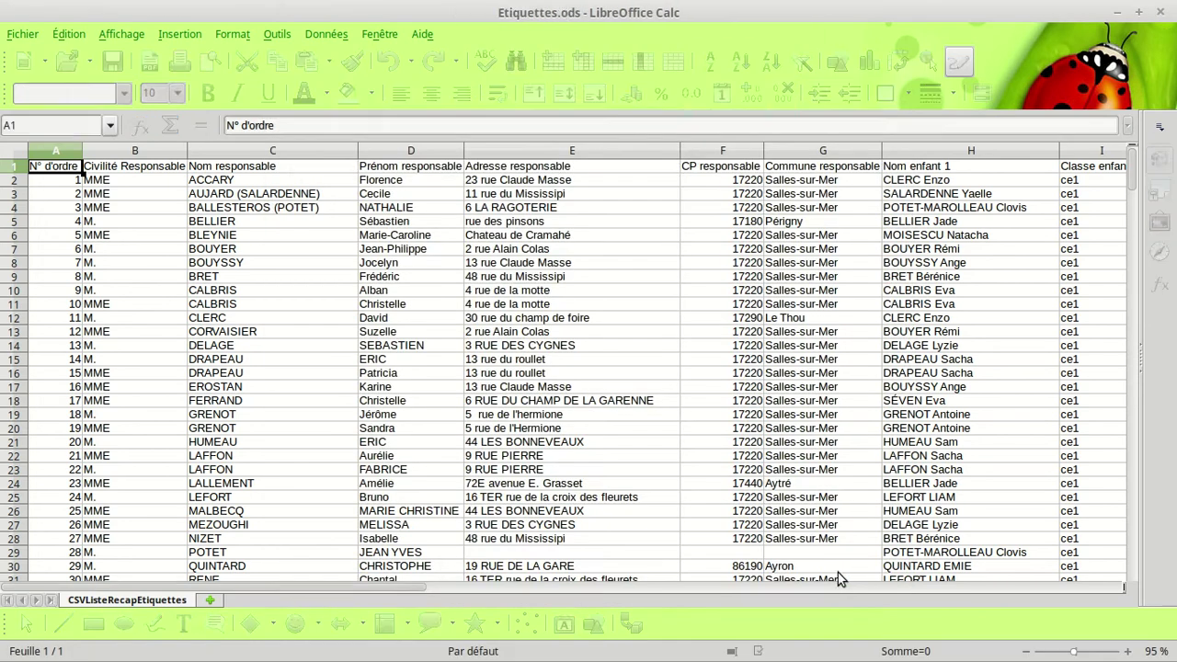
- Start a new database that connects to an existing data source of type Classeur
{"action": "left_click", "coordinate": [24, 37]}
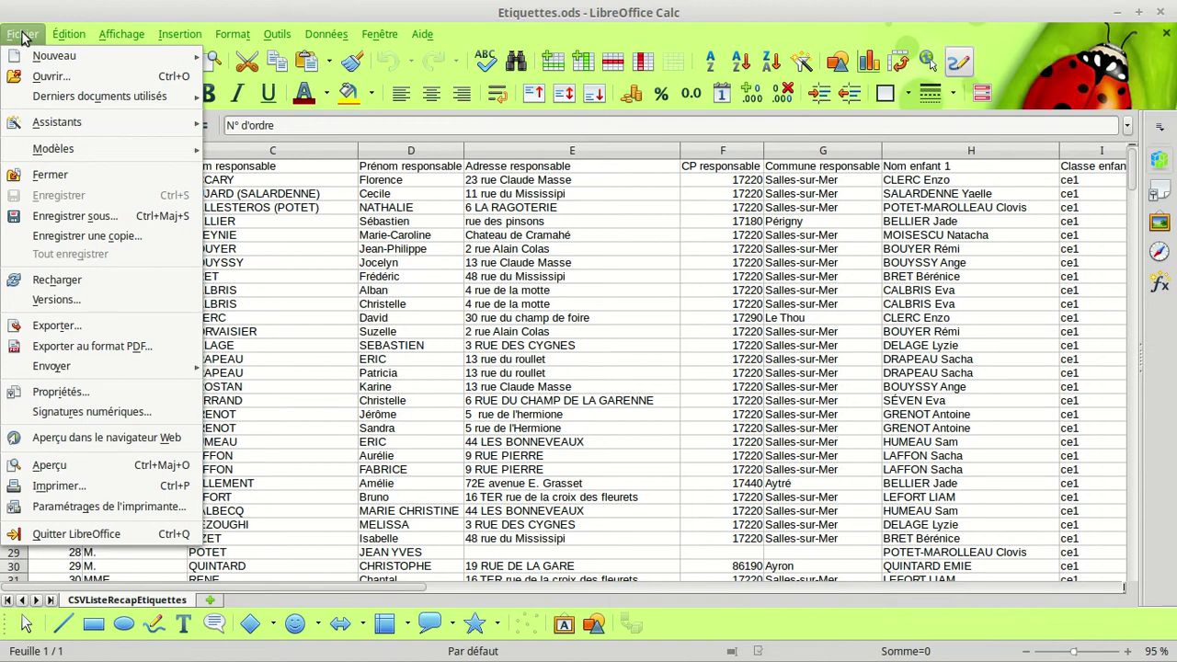
{"action": "mouse_move", "coordinate": [138, 57]}
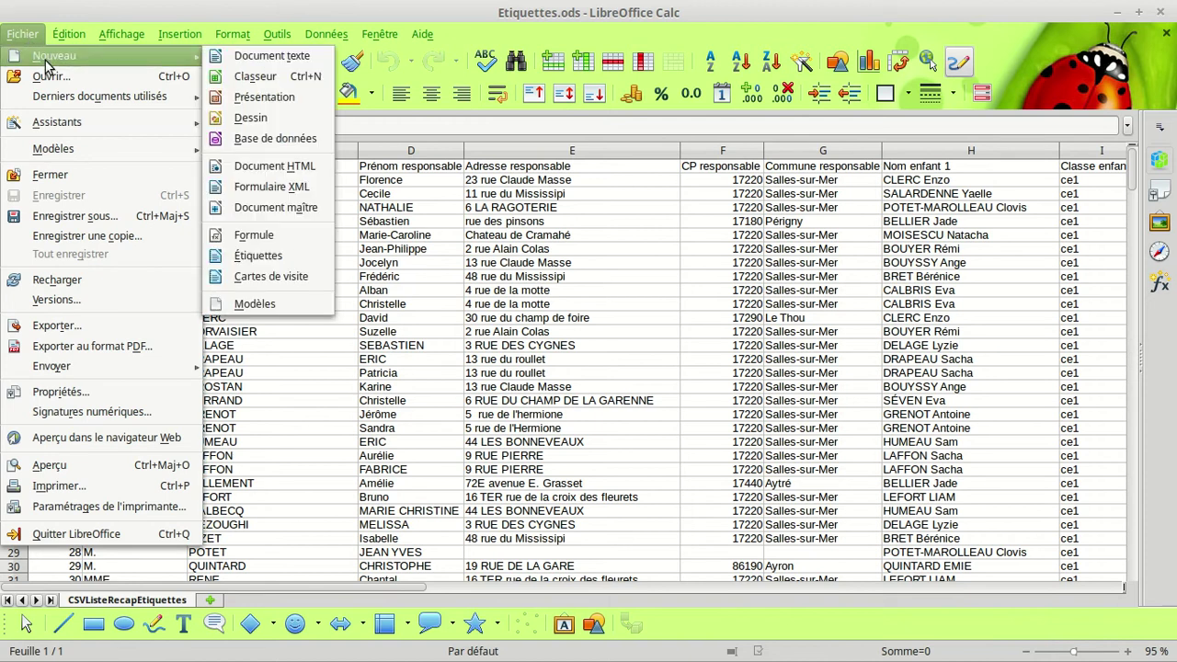
{"action": "left_click", "coordinate": [272, 144]}
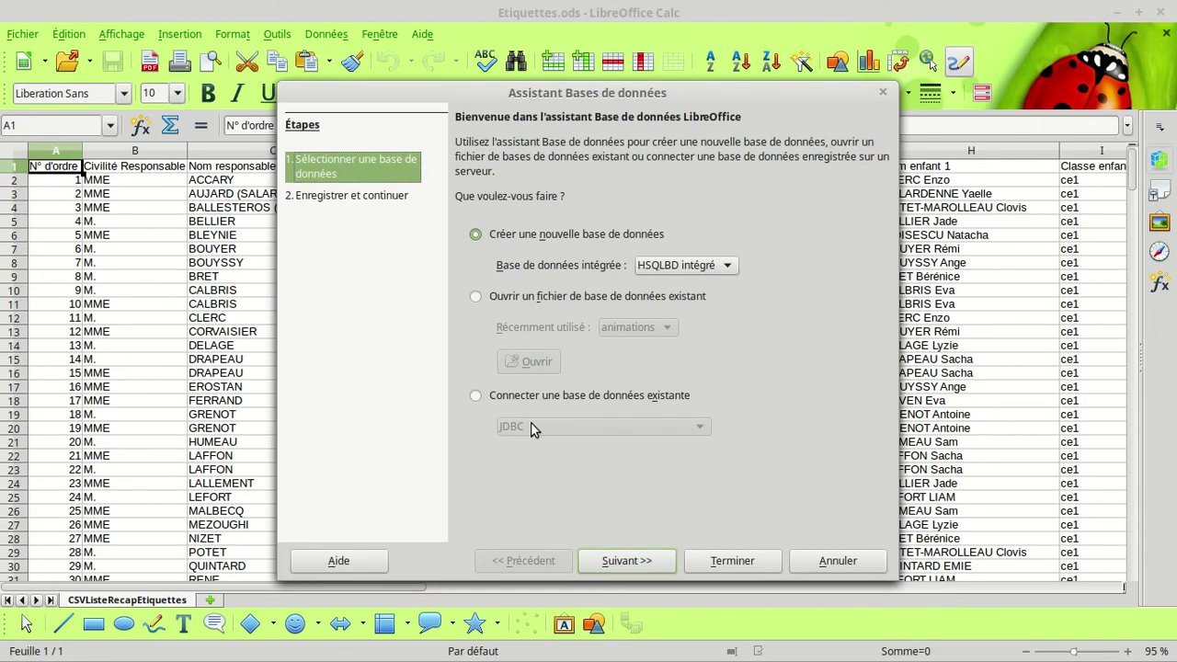
{"action": "left_click", "coordinate": [475, 396]}
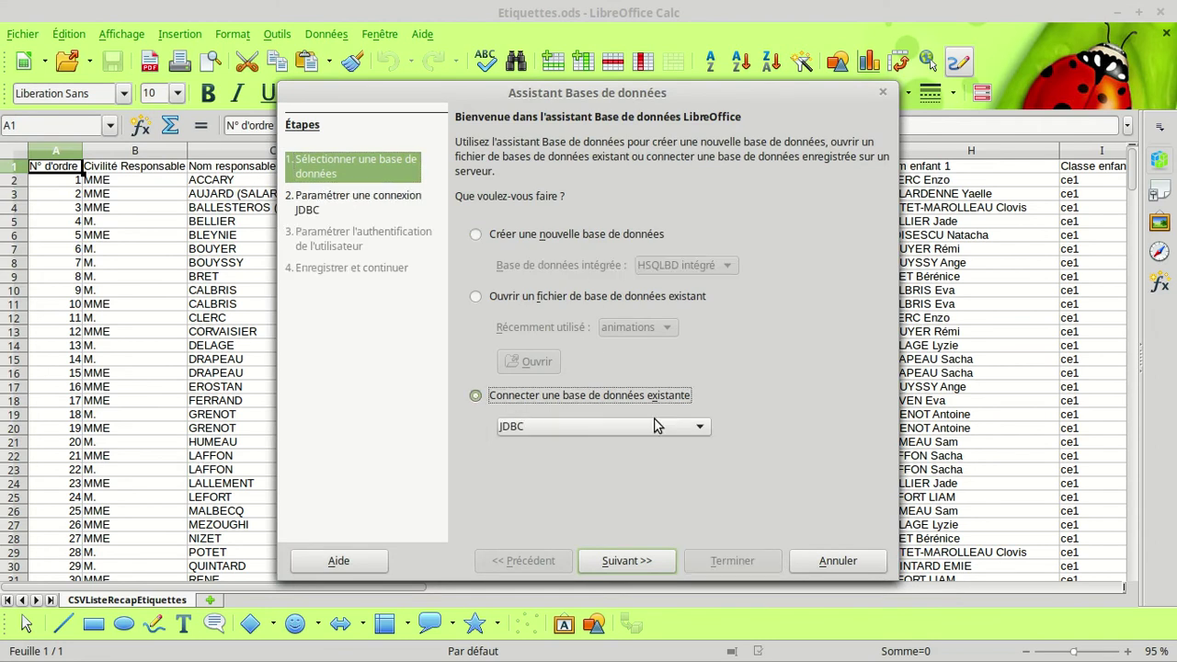
{"action": "left_click", "coordinate": [701, 428]}
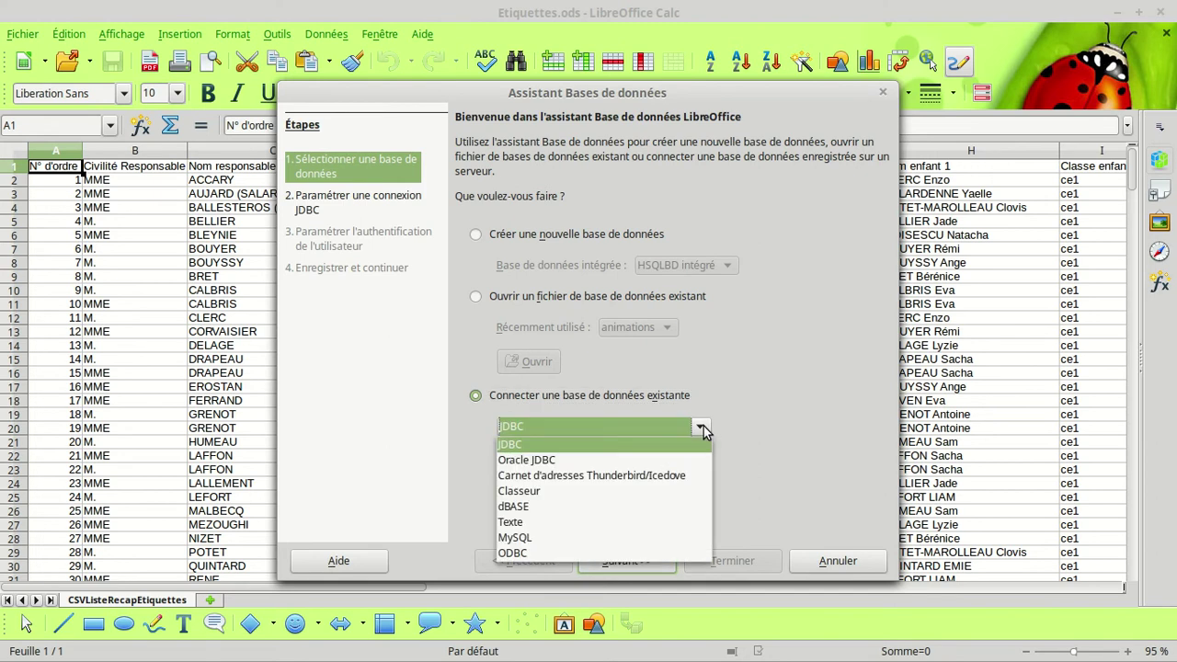
{"action": "left_click", "coordinate": [566, 492]}
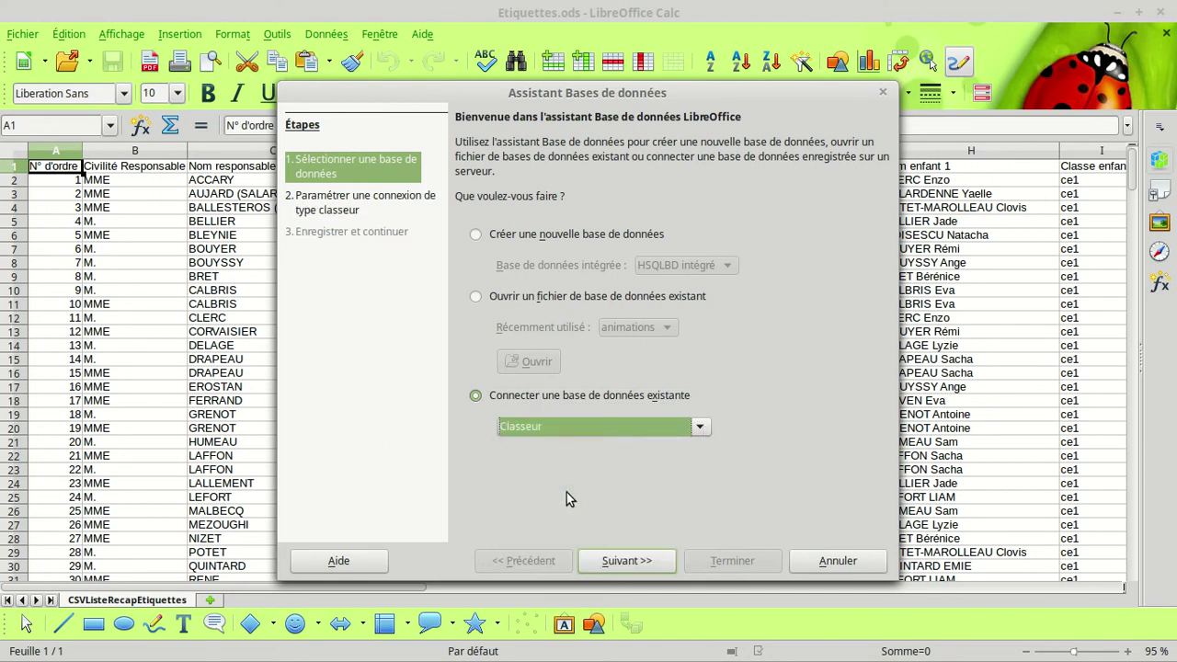
{"action": "left_click", "coordinate": [644, 566]}
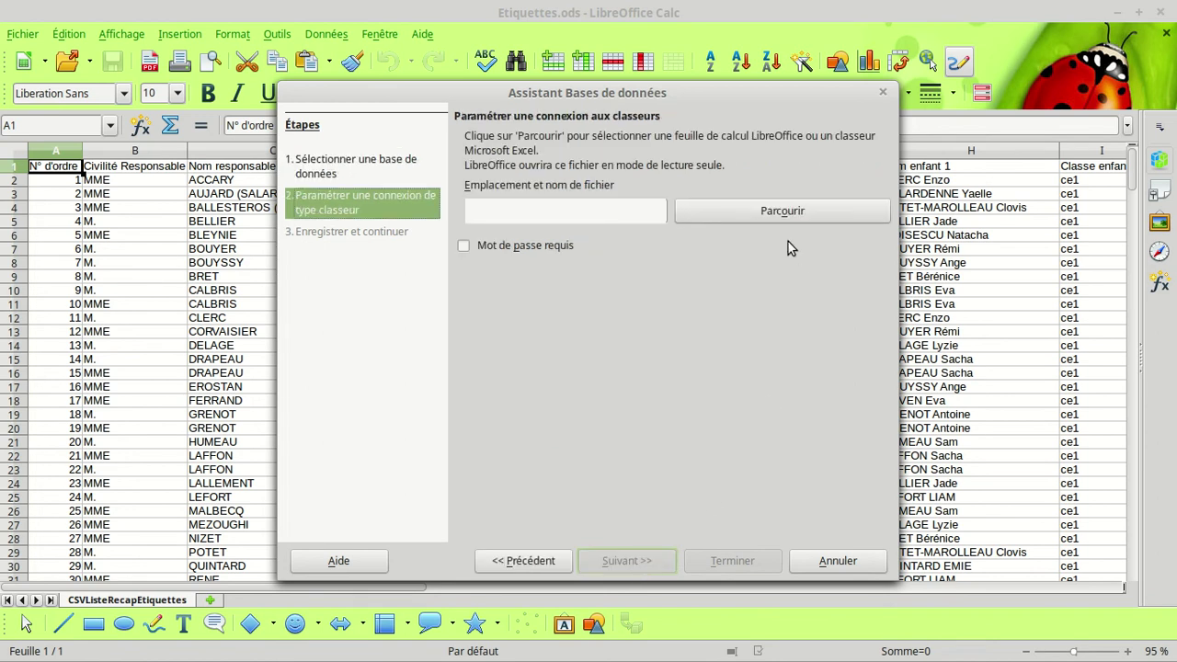
- Choose Etiquettes.ods from the Desktop folder etiquettes salles sur mer as the spreadsheet source of the database connection
{"action": "left_click", "coordinate": [784, 210]}
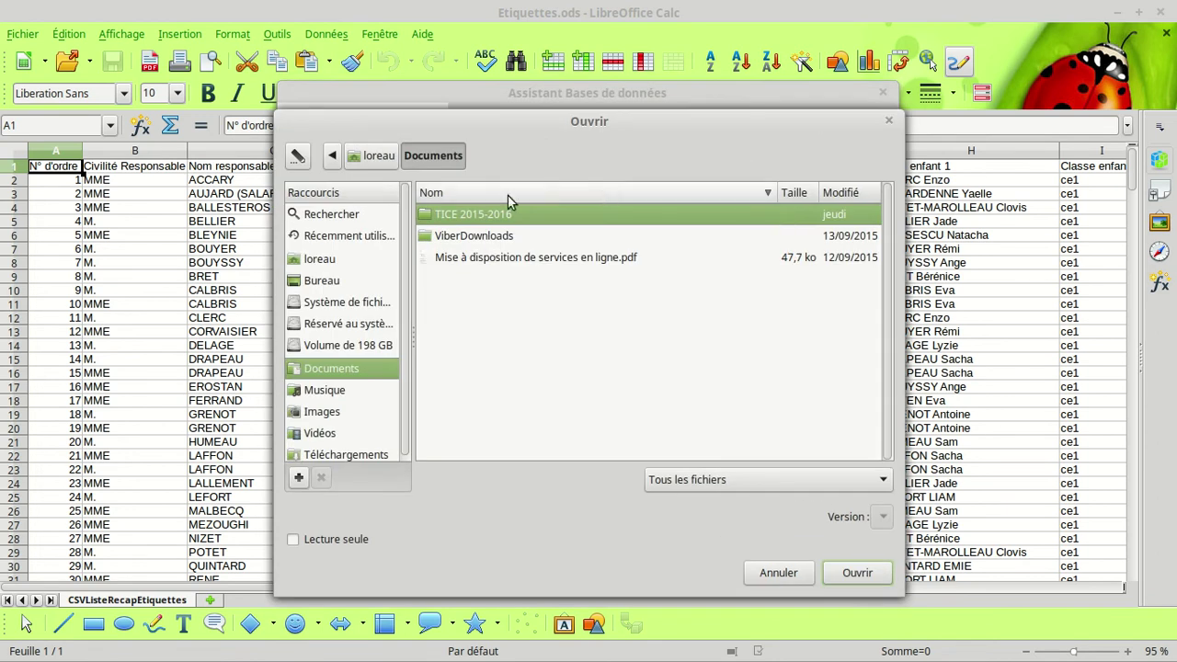
{"action": "left_click", "coordinate": [322, 281]}
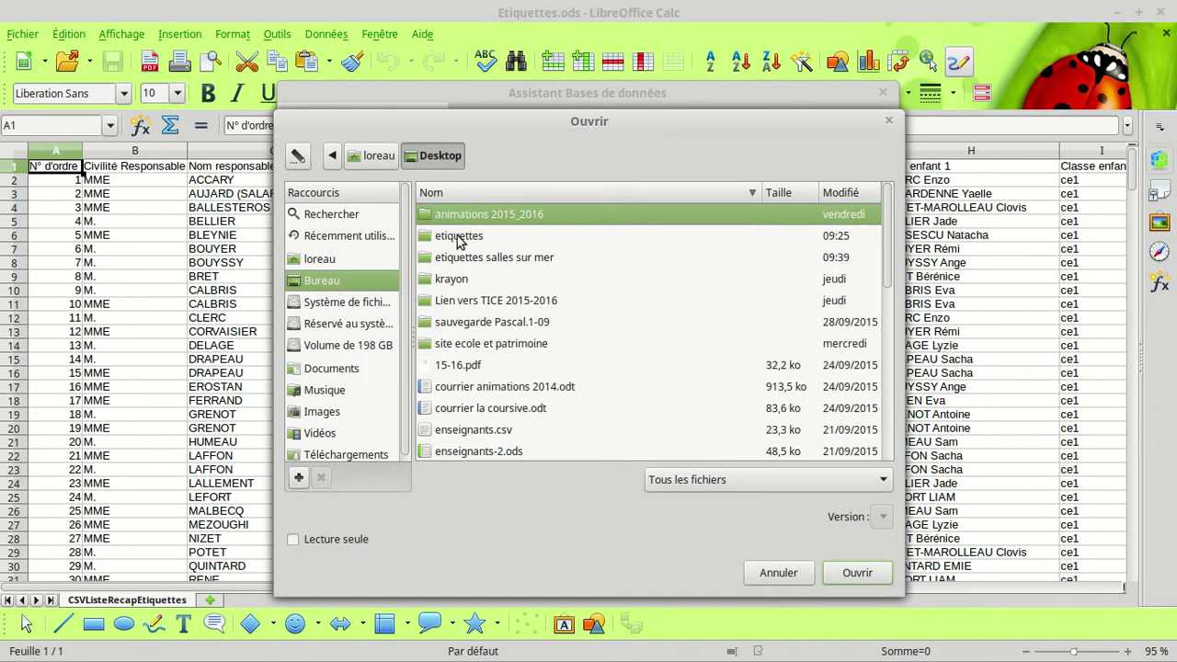
{"action": "double_click", "coordinate": [468, 261]}
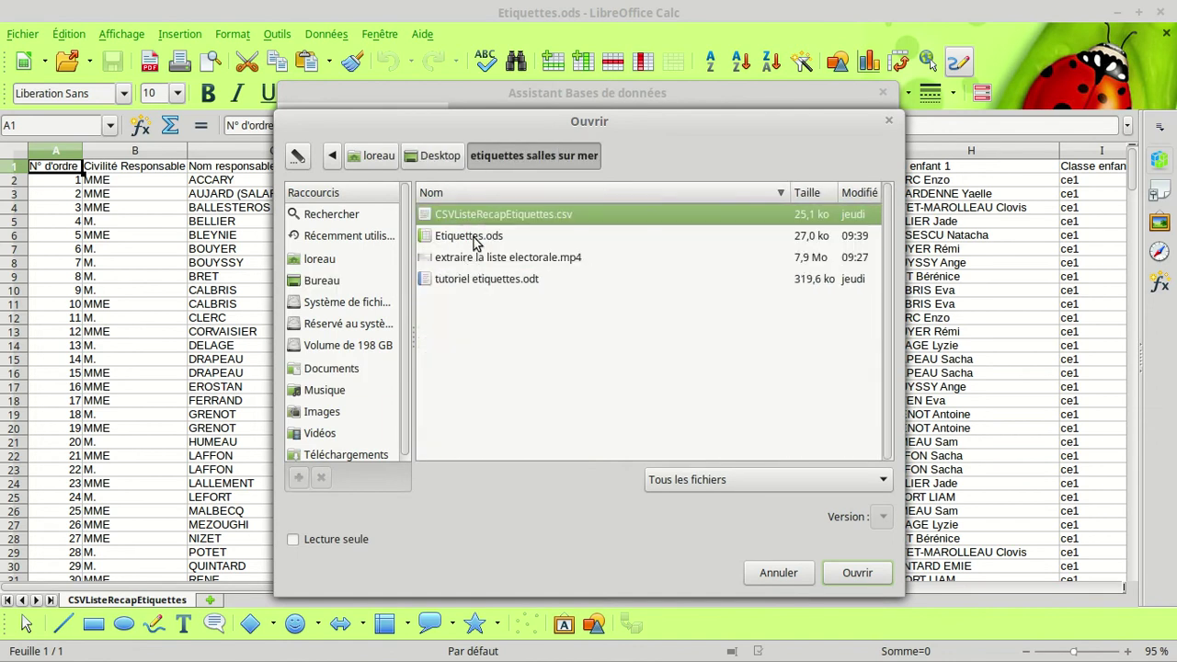
{"action": "left_click", "coordinate": [464, 237]}
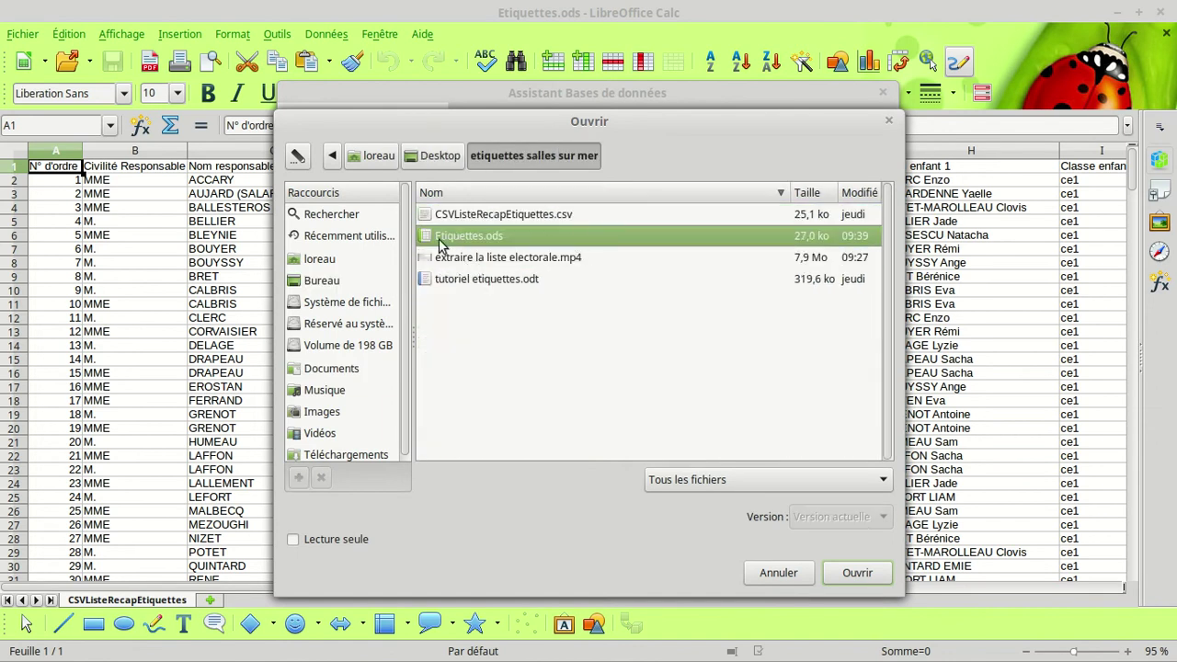
{"action": "left_click", "coordinate": [854, 574]}
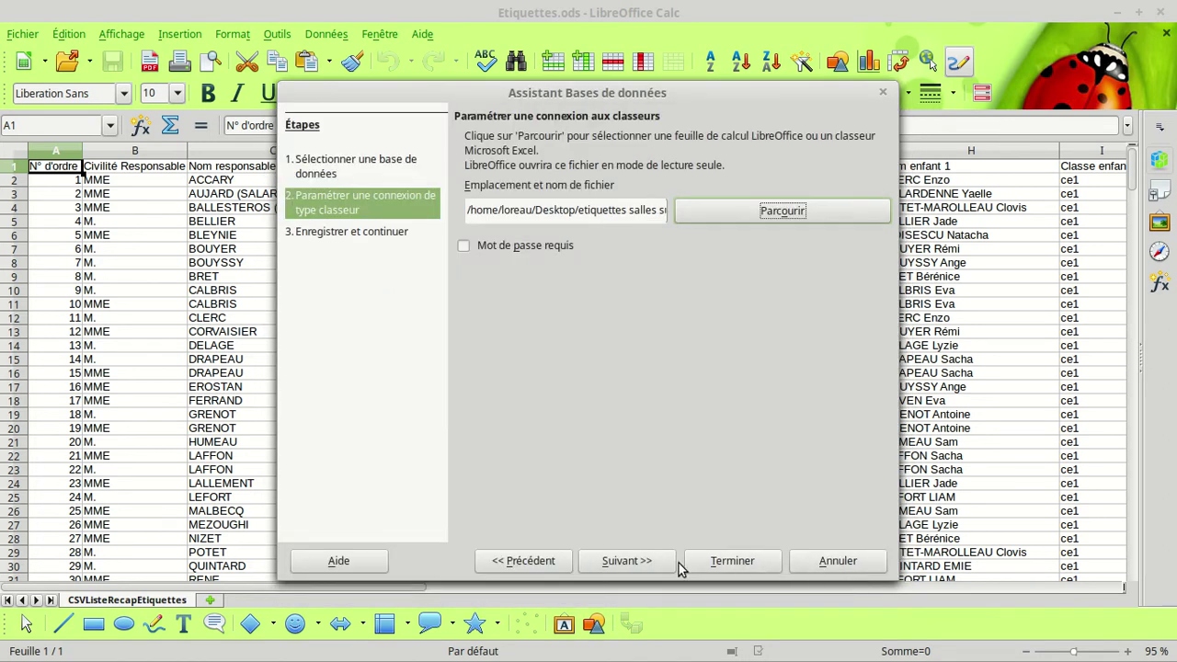
{"action": "left_click", "coordinate": [637, 563]}
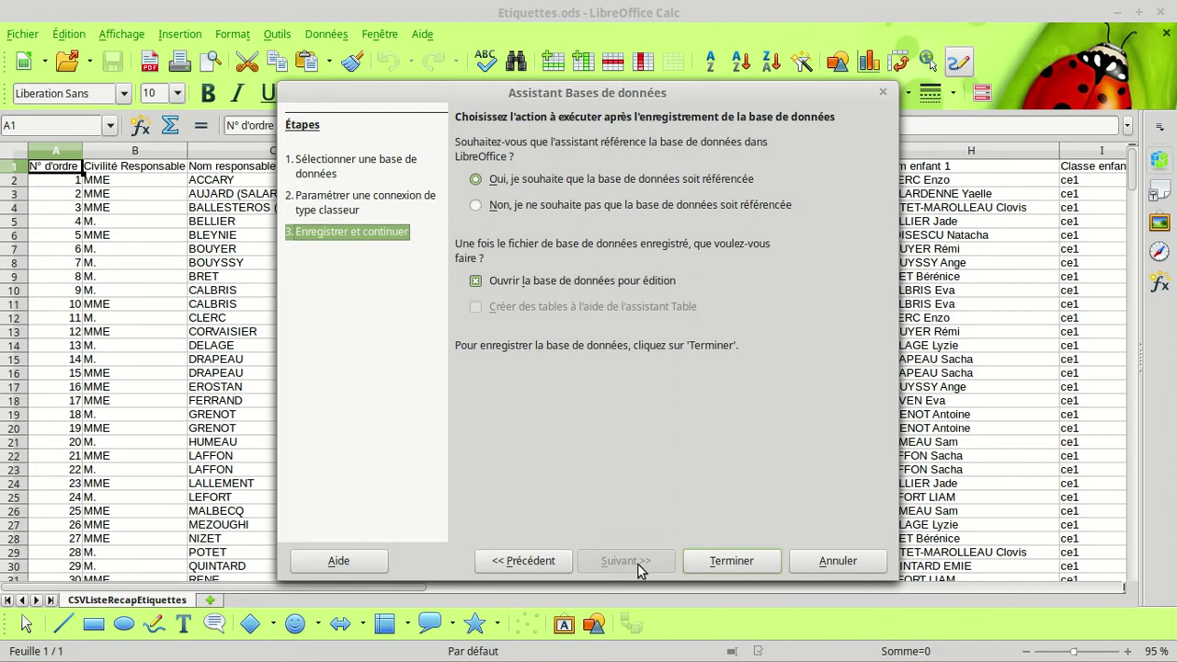
- Finish the database setup and save the database as etiquettes in the Desktop folder etiquettes
{"action": "left_click", "coordinate": [732, 561]}
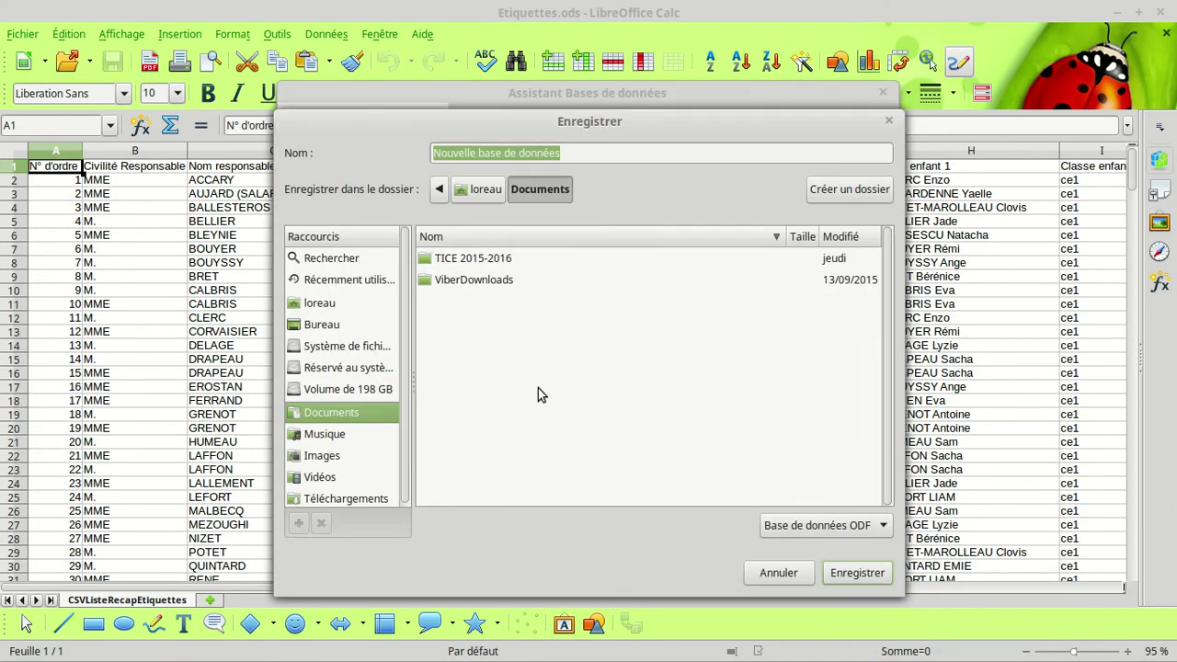
{"action": "left_click", "coordinate": [297, 325]}
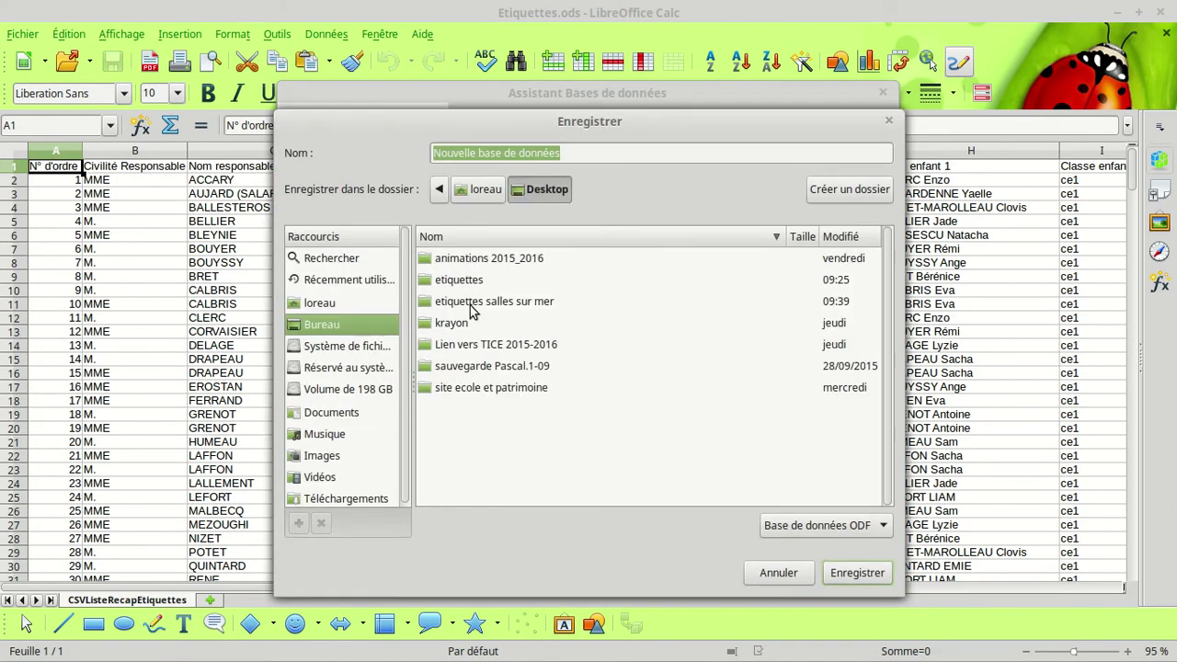
{"action": "double_click", "coordinate": [460, 281]}
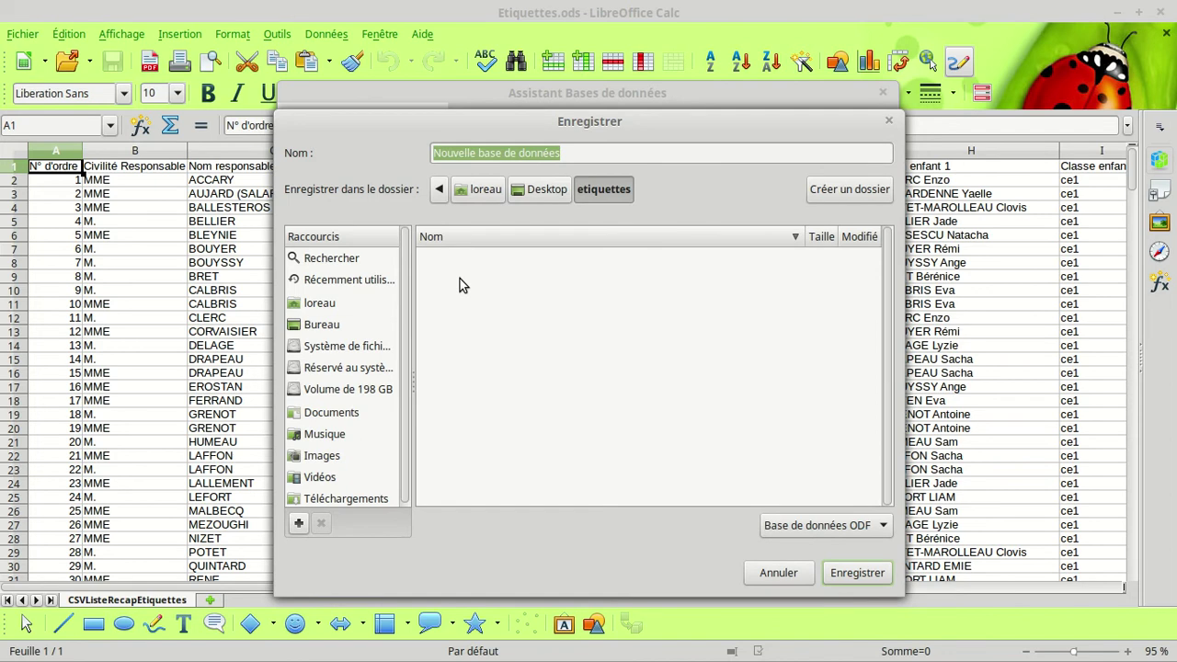
{"action": "left_click", "coordinate": [599, 150]}
{"action": "key", "text": "ctrl+a"}
{"action": "type", "text": "etiquette"}
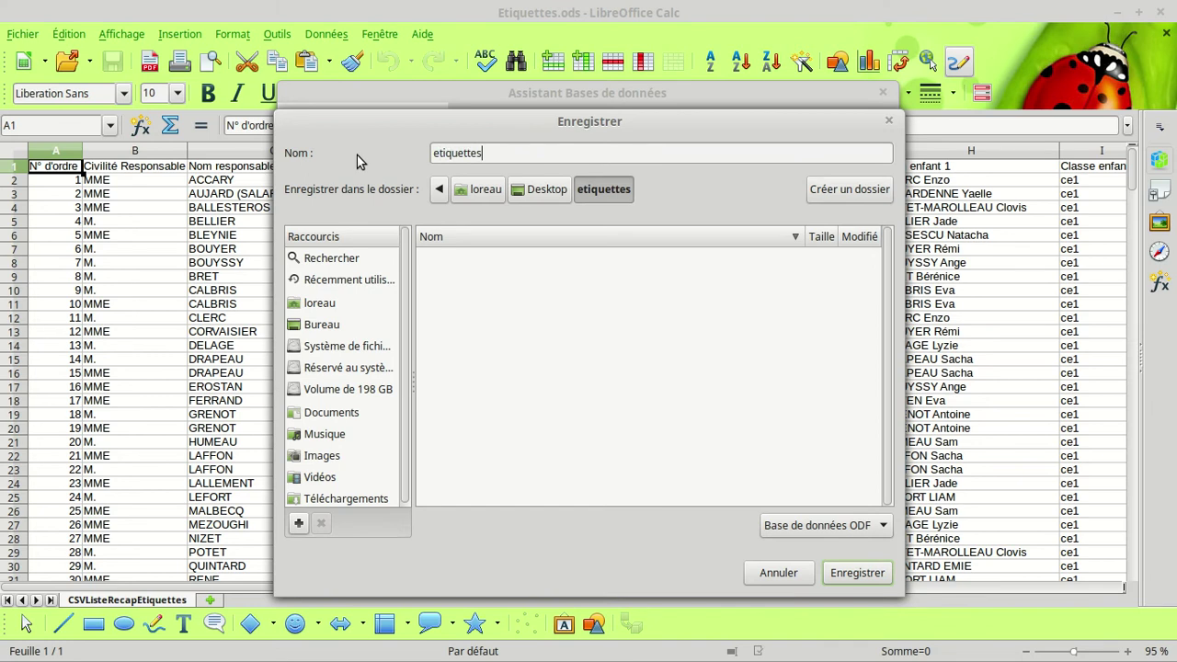
{"action": "left_click", "coordinate": [873, 575]}
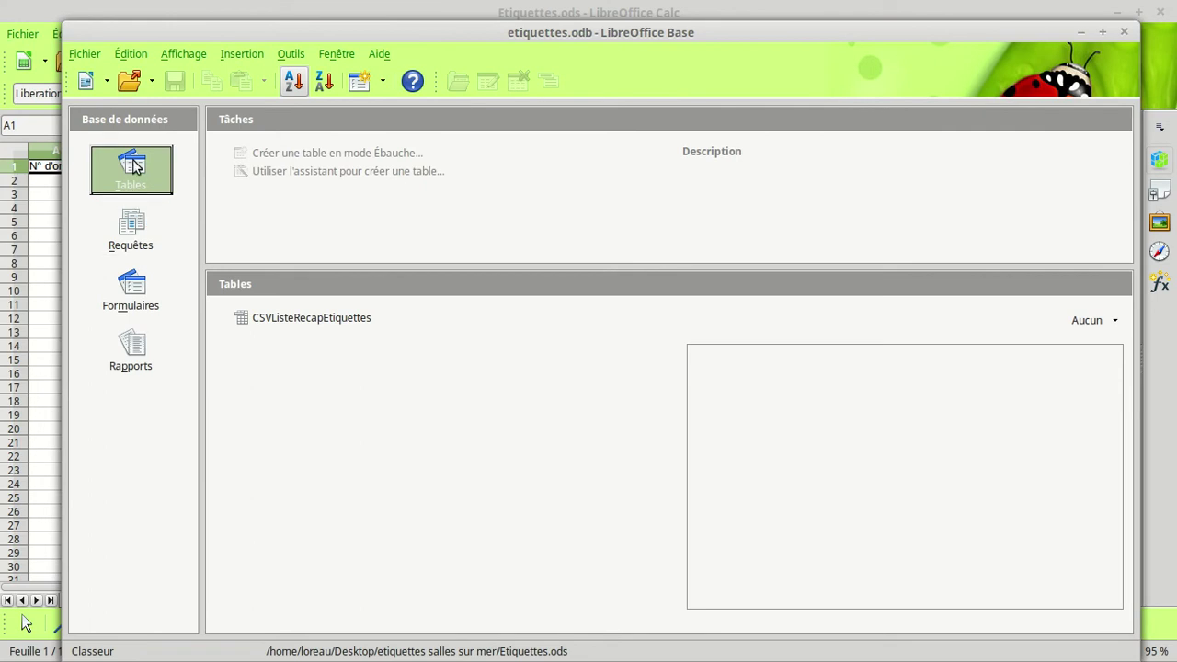
- Examine the records of the CSVListeRecapEtiquettes table in the new database and close the table view
{"action": "double_click", "coordinate": [261, 321]}
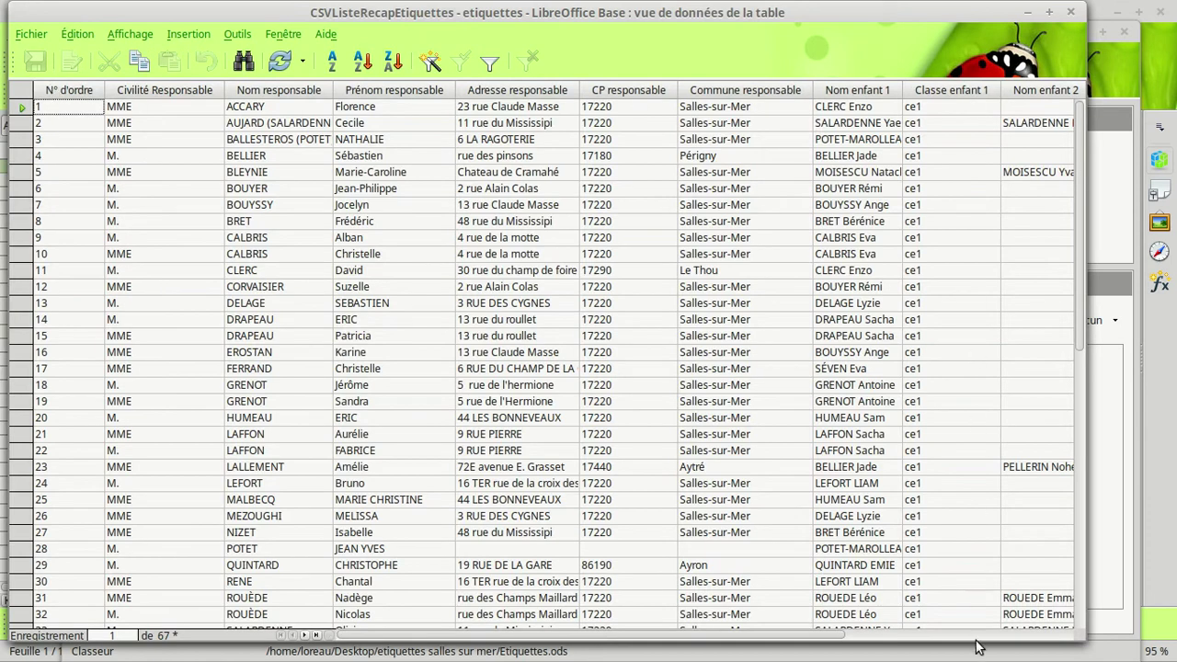
{"action": "mouse_move", "coordinate": [1081, 140]}
{"action": "left_mouse_down"}
{"action": "mouse_move", "coordinate": [1064, 632]}
{"action": "mouse_move", "coordinate": [1100, 468]}
{"action": "mouse_move", "coordinate": [1075, 129]}
{"action": "left_mouse_up"}
{"action": "left_click", "coordinate": [1074, 12]}
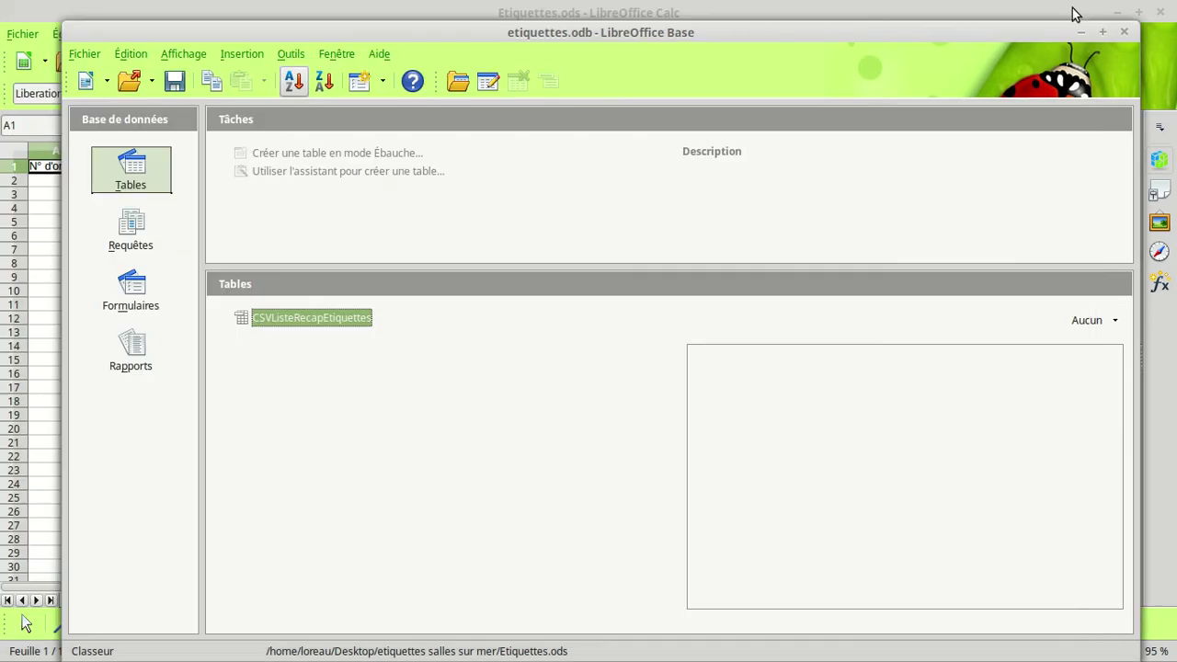
- Close the etiquettes database, saving its changes, and return to the Etiquettes.ods spreadsheet
{"action": "left_click", "coordinate": [1124, 31]}
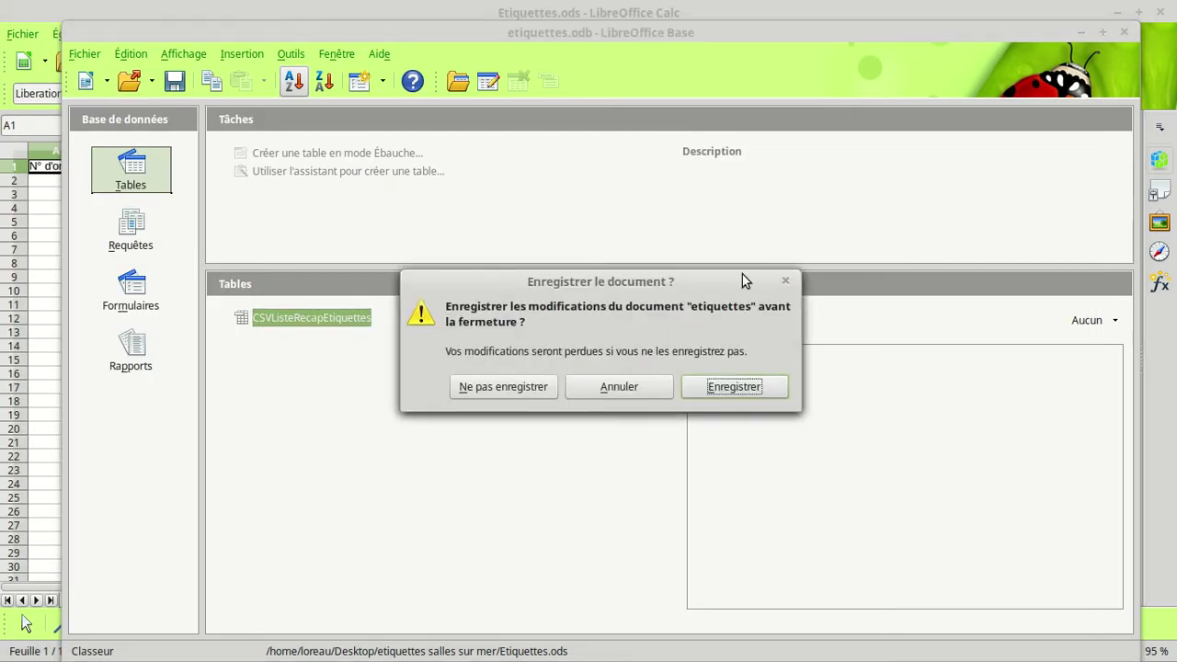
{"action": "left_click", "coordinate": [714, 387]}
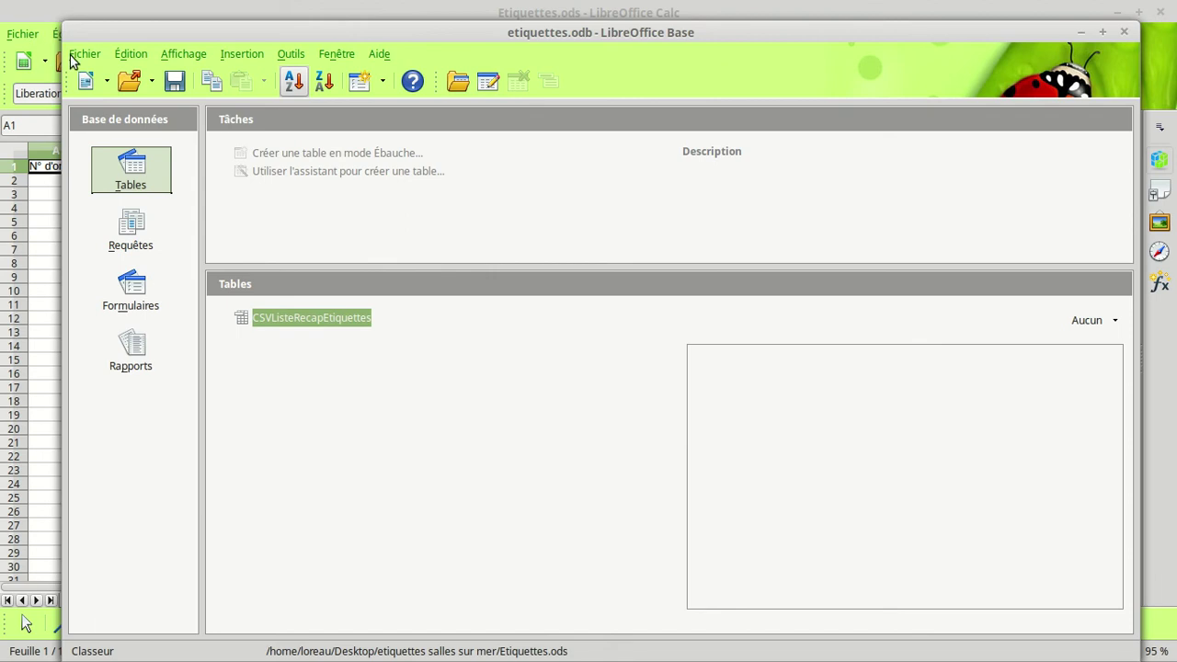
{"action": "left_click", "coordinate": [16, 40]}
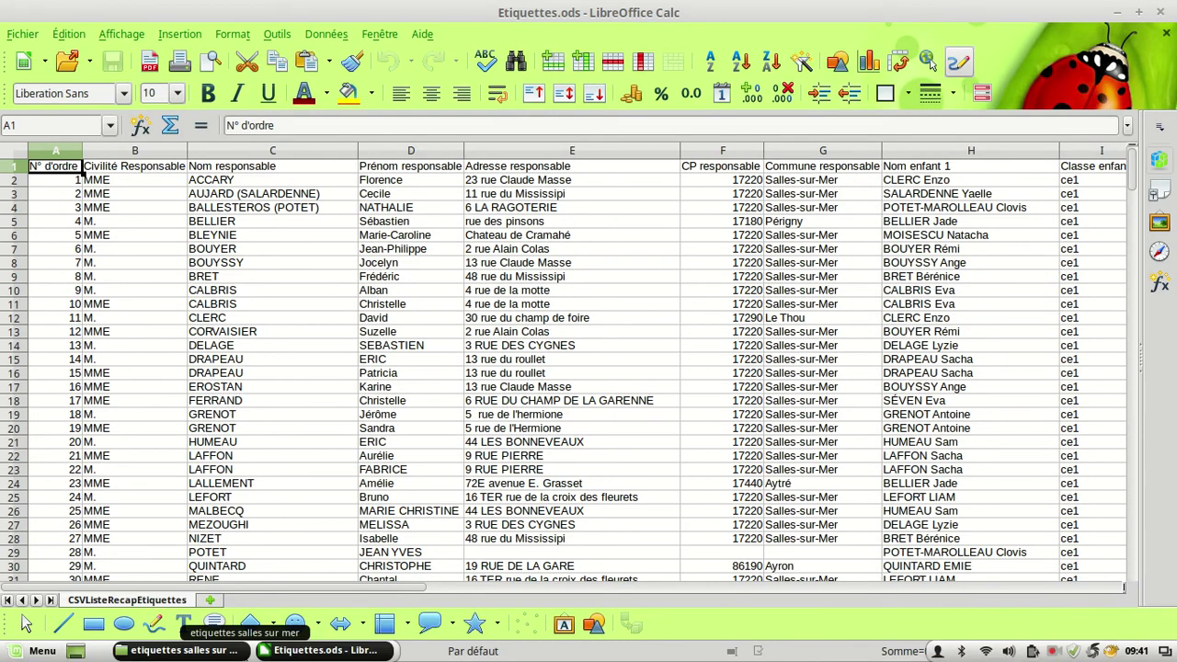
- Start a new labels document distributed over the entire page with content synchronisation enabled
{"action": "left_click", "coordinate": [22, 34]}
{"action": "mouse_move", "coordinate": [48, 56]}
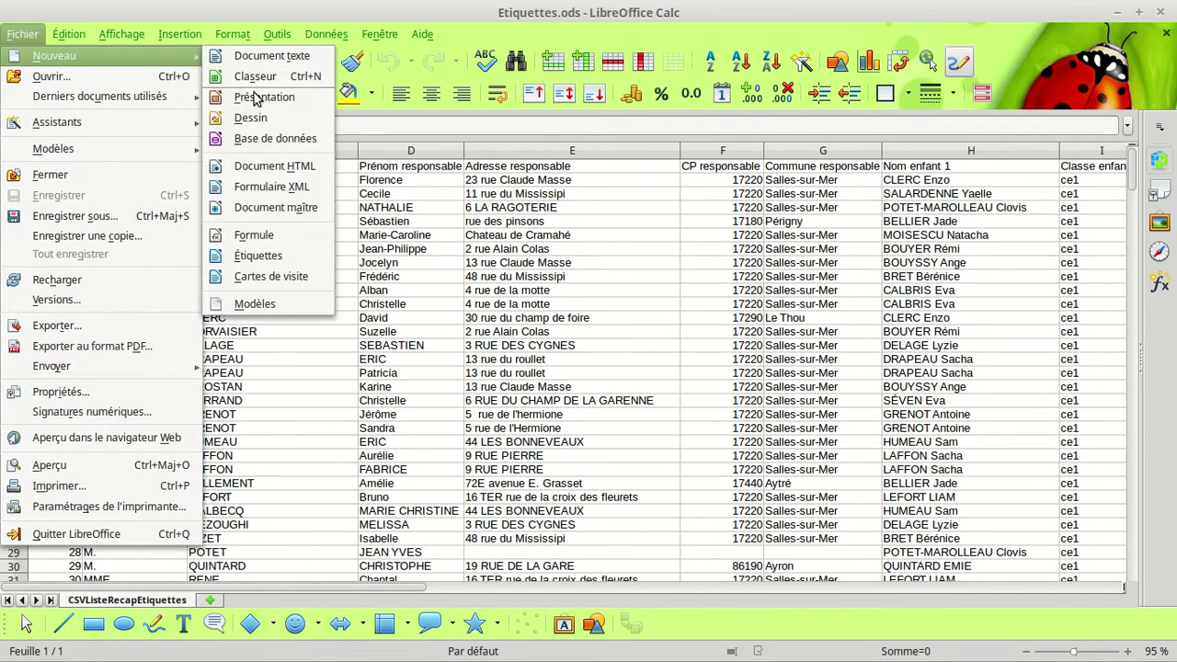
{"action": "left_click", "coordinate": [270, 262]}
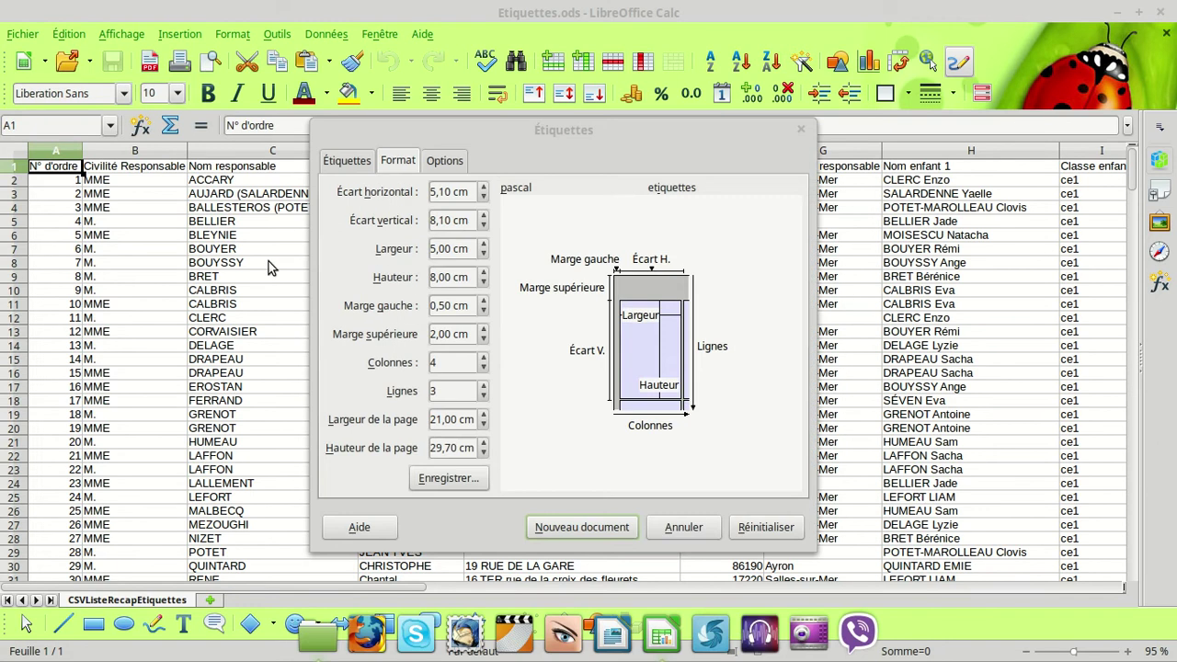
{"action": "left_click", "coordinate": [444, 162]}
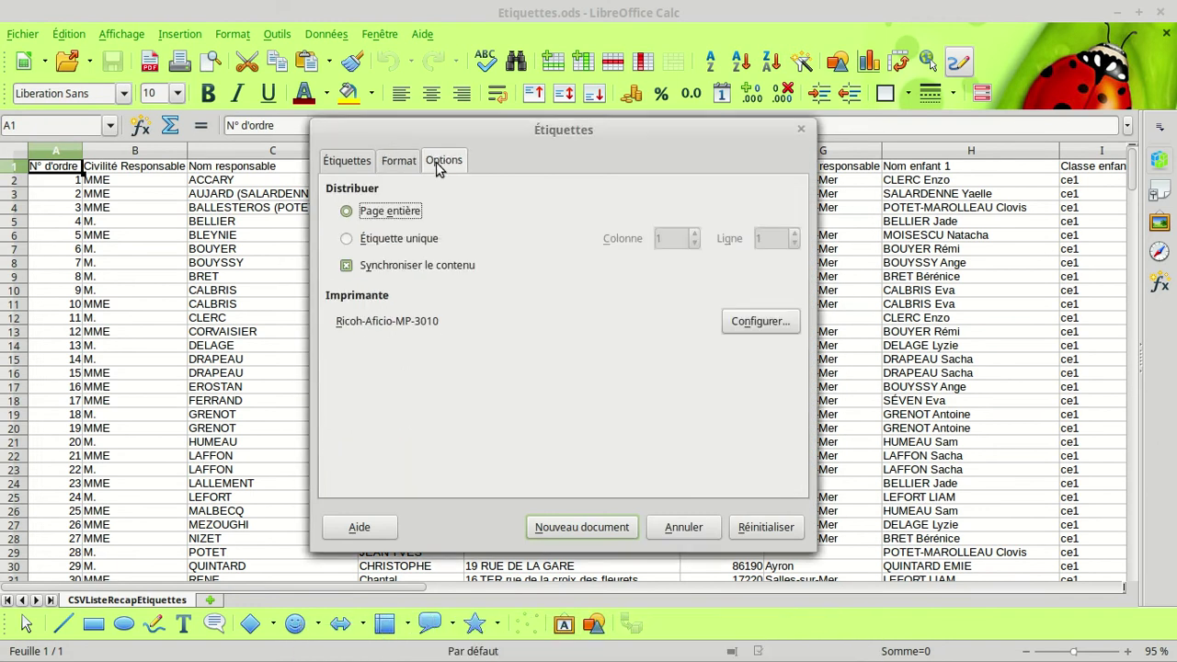
{"action": "left_click", "coordinate": [347, 265]}
{"action": "left_click", "coordinate": [391, 163]}
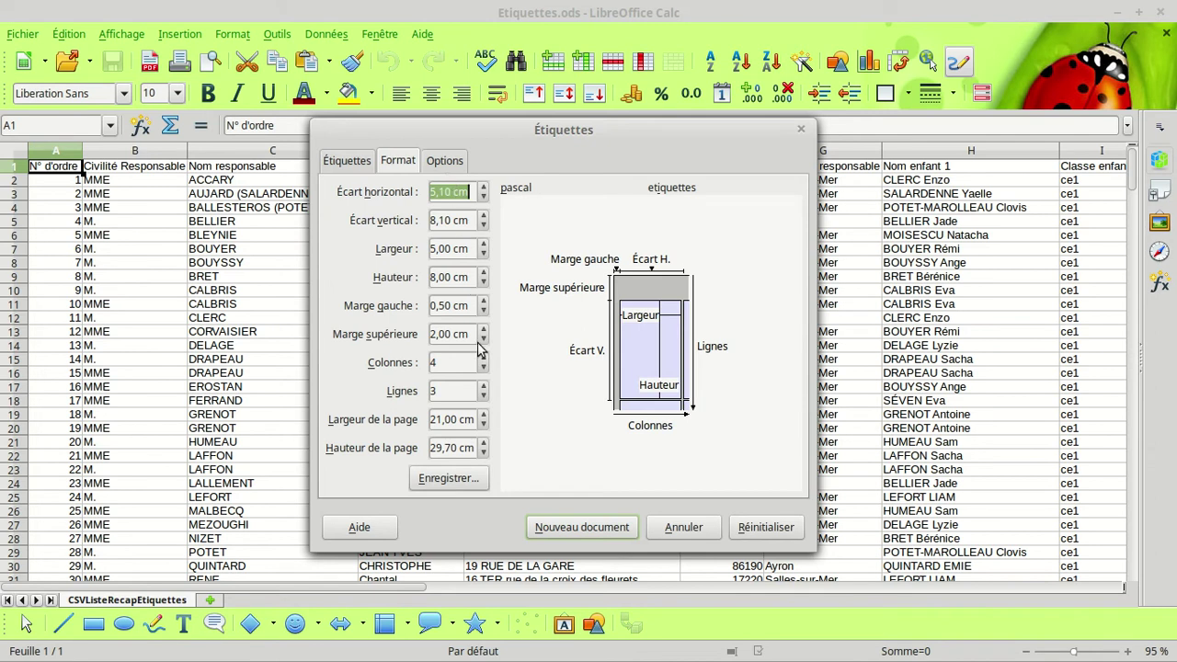
- Set the label format's horizontal pitch to 7 cm and vertical pitch to 3.5 cm
{"action": "left_click", "coordinate": [452, 192]}
{"action": "left_click_drag", "start_coordinate": [451, 191], "coordinate": [408, 192]}
{"action": "type", "text": "7"}
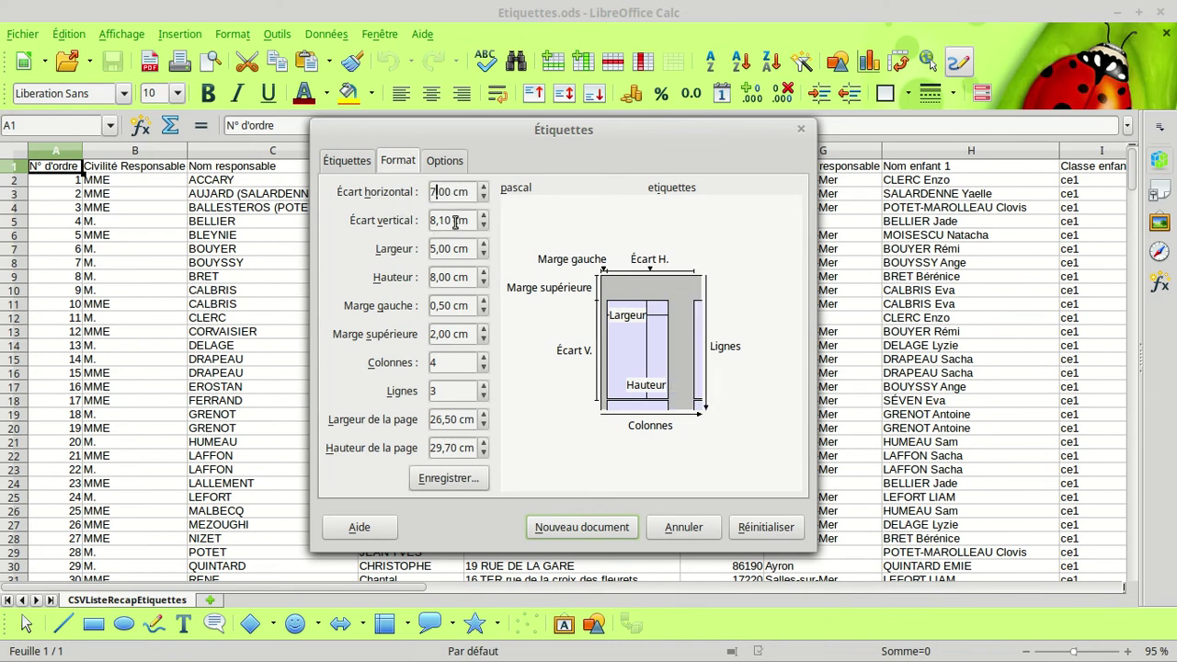
{"action": "left_click_drag", "start_coordinate": [452, 220], "coordinate": [392, 225]}
{"action": "type", "text": "3,5"}
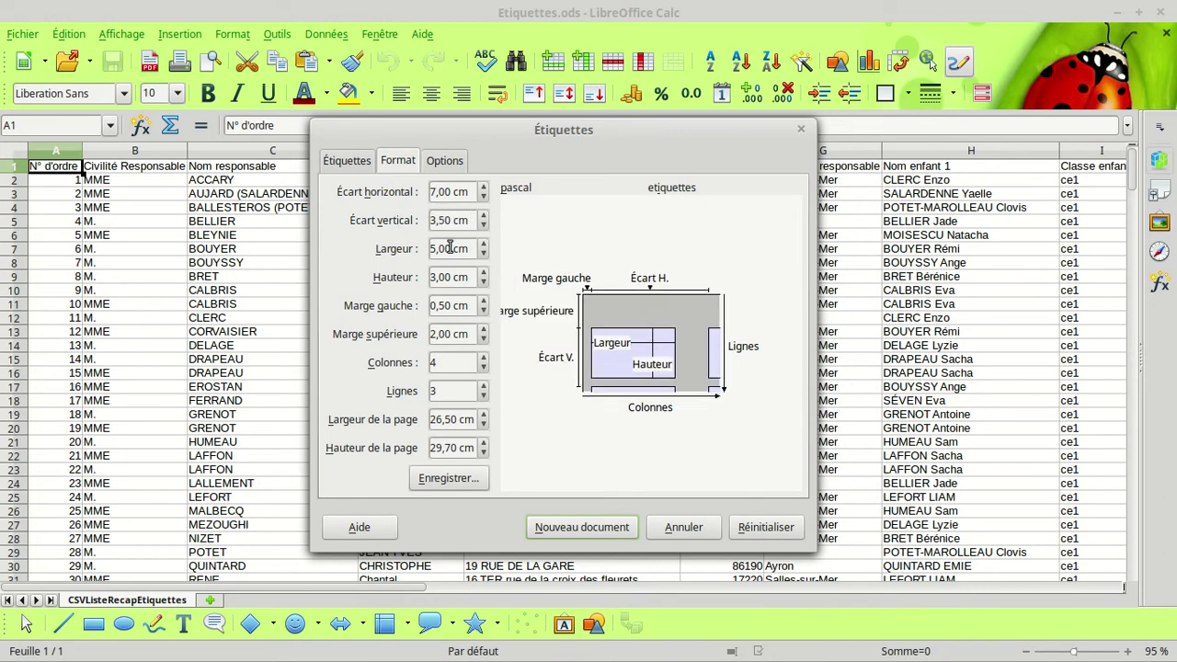
- Set the label width to 7 cm and the label height to 3.5 cm
{"action": "left_click_drag", "start_coordinate": [452, 248], "coordinate": [419, 250]}
{"action": "type", "text": "7"}
{"action": "key", "text": "Tab"}
{"action": "left_click_drag", "start_coordinate": [453, 277], "coordinate": [442, 277]}
{"action": "type", "text": "5"}
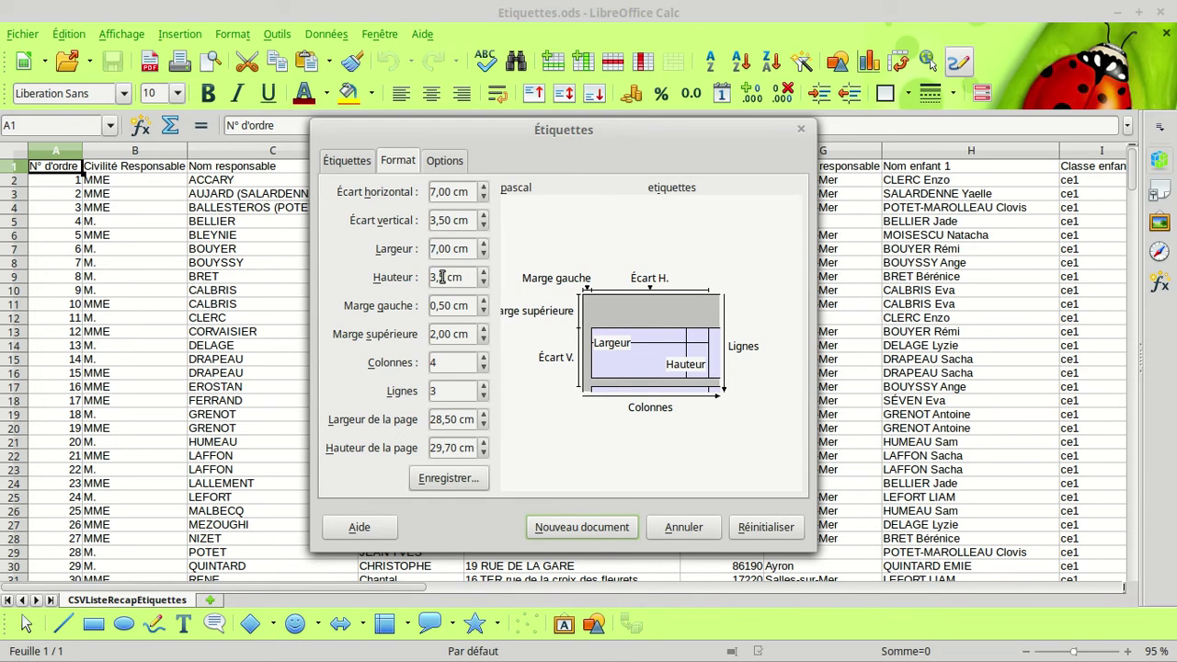
- Set the label sheet's left margin to 0 cm and its top margin to 1 cm
{"action": "left_click_drag", "start_coordinate": [469, 305], "coordinate": [395, 286]}
{"action": "type", "text": "0"}
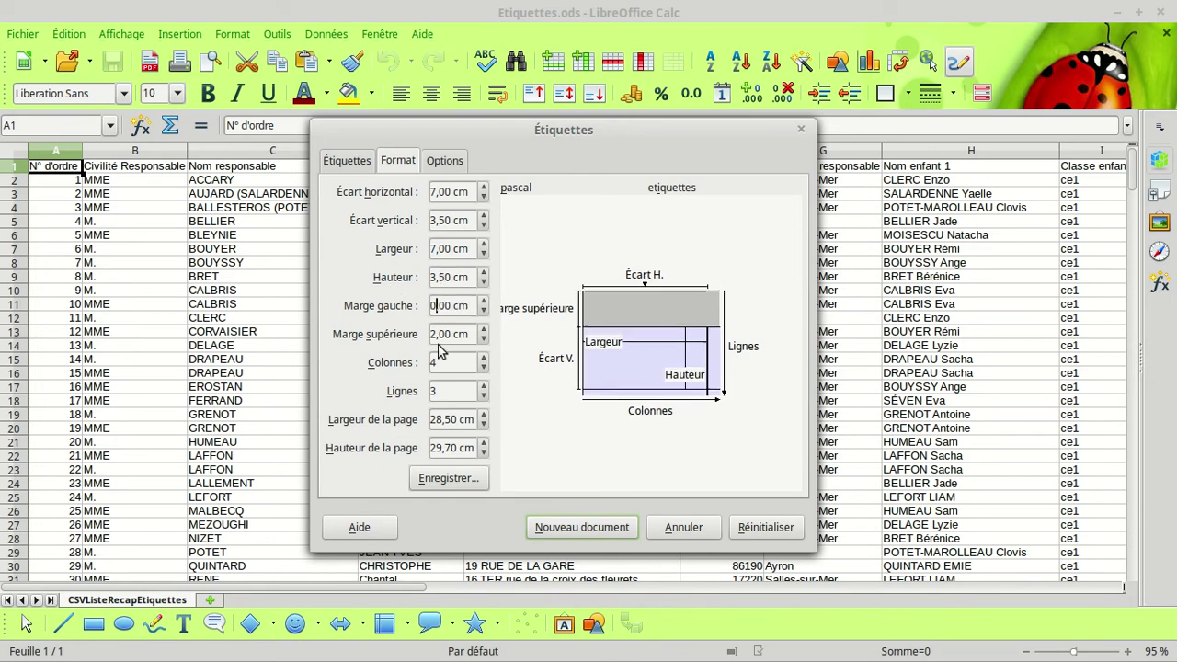
{"action": "left_click", "coordinate": [451, 334]}
{"action": "left_click_drag", "start_coordinate": [451, 334], "coordinate": [411, 334]}
{"action": "type", "text": "1"}
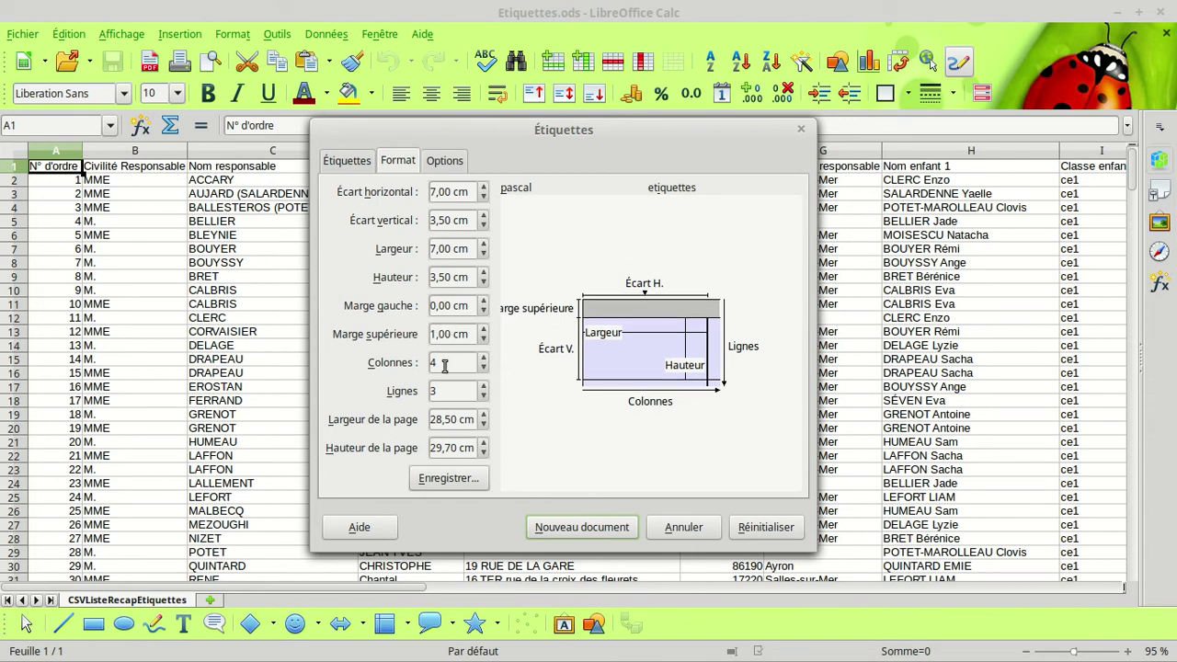
- Set the label sheet to 3 columns and 8 rows with a page width of 21 cm
{"action": "double_click", "coordinate": [442, 365]}
{"action": "key", "text": "Tab"}
{"action": "double_click", "coordinate": [459, 419]}
{"action": "type", "text": "21,00"}
- Clear the existing animations fields from the label text
{"action": "left_click", "coordinate": [354, 166]}
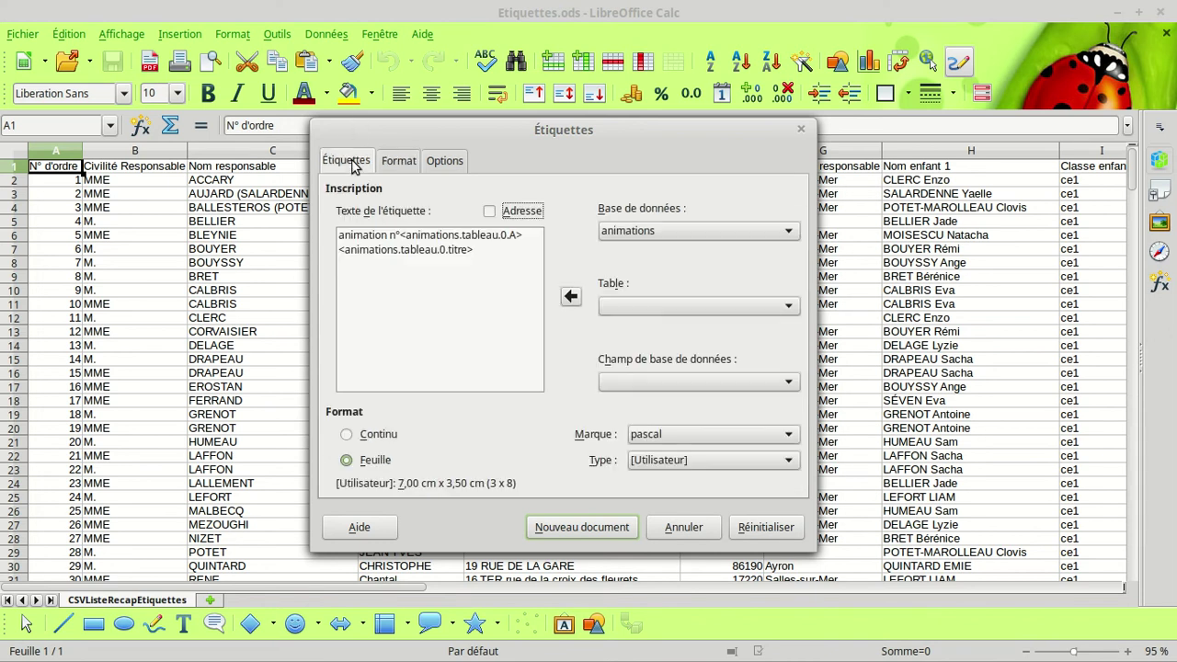
{"action": "left_click_drag", "start_coordinate": [473, 250], "coordinate": [333, 233]}
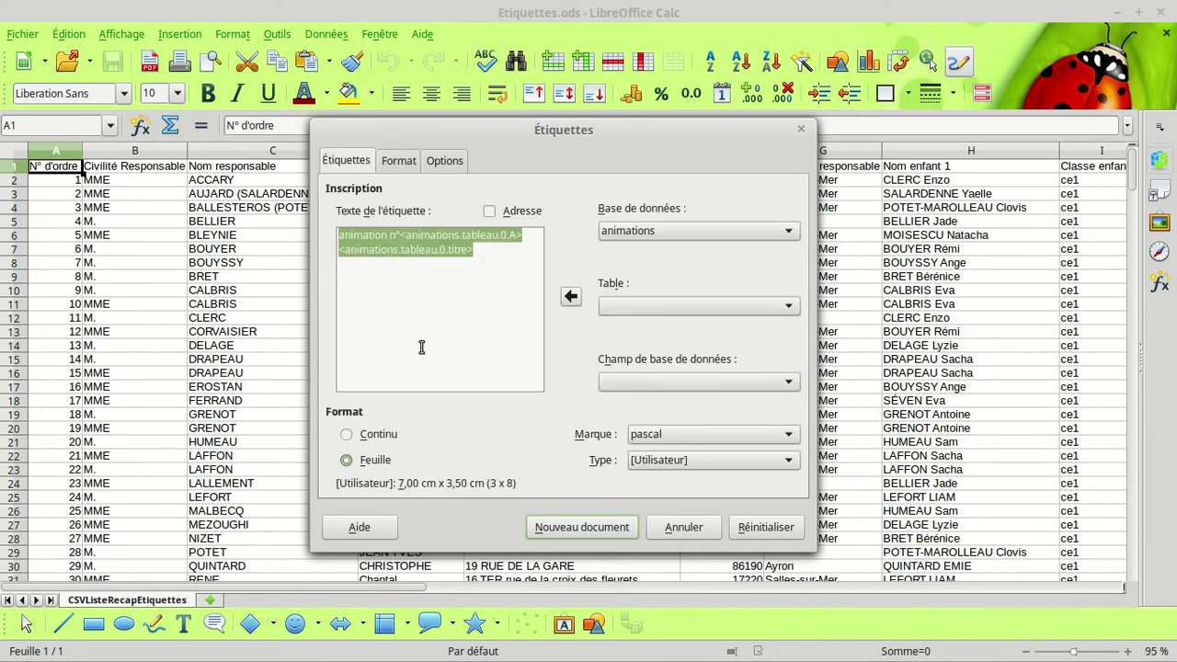
{"action": "key", "text": "Delete"}
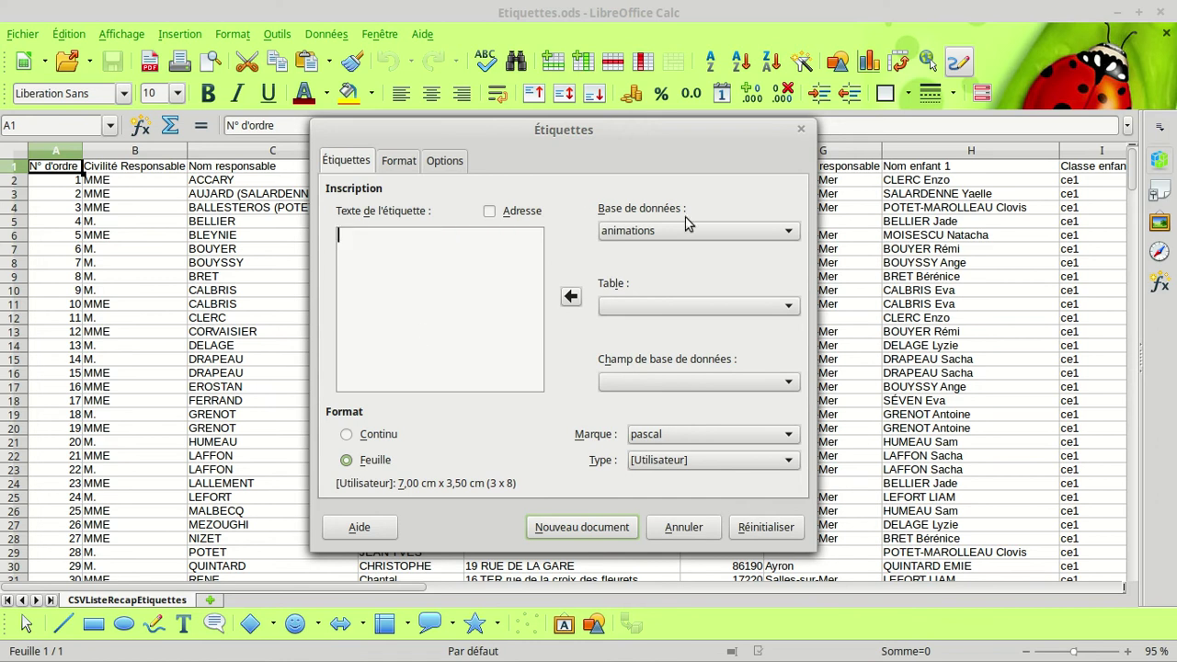
- Choose the etiquettes2 database and its CSVListeRecapEtiquettes table as the source of the label fields
{"action": "left_click", "coordinate": [660, 228]}
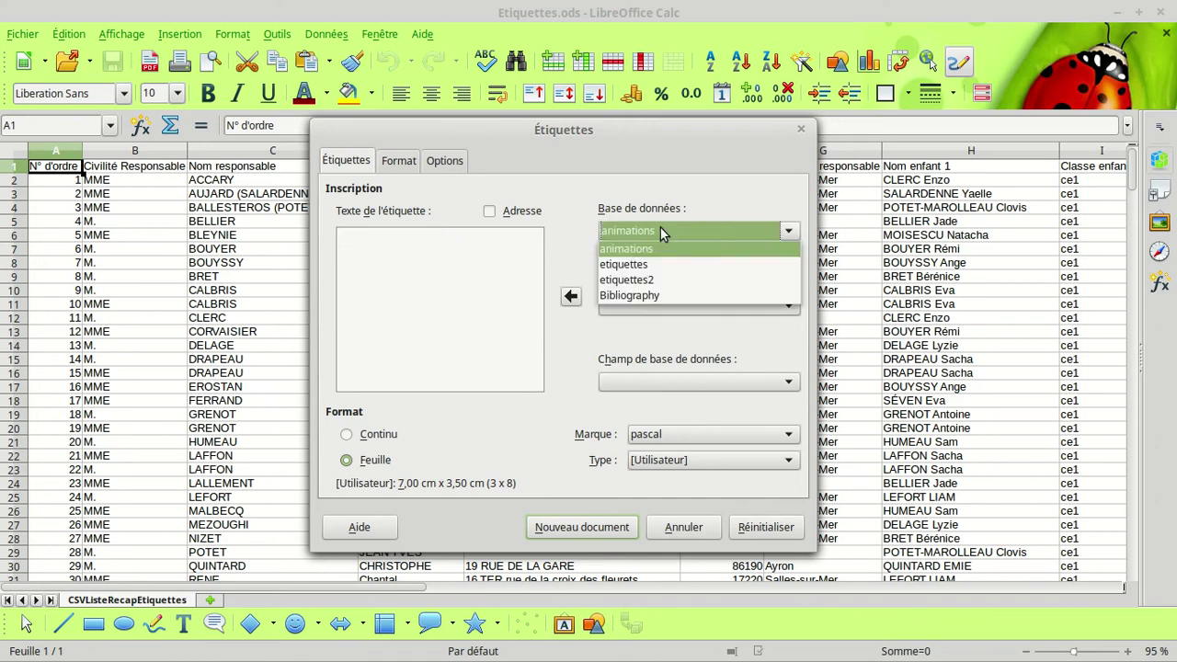
{"action": "left_click", "coordinate": [651, 278]}
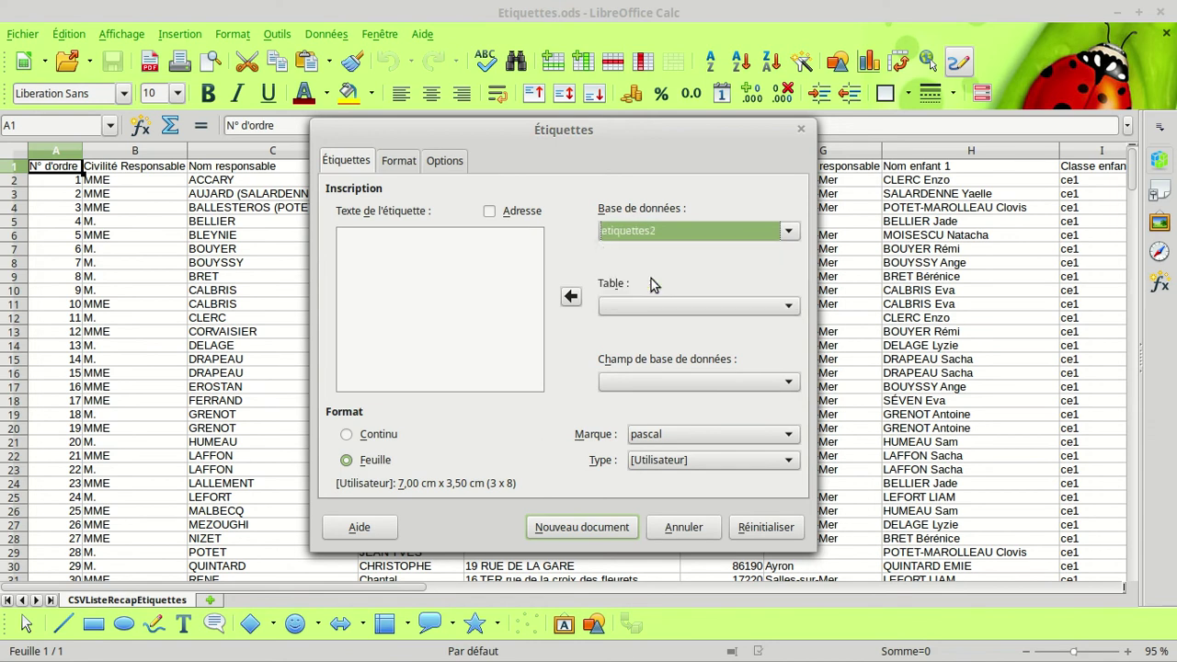
{"action": "left_click", "coordinate": [789, 306]}
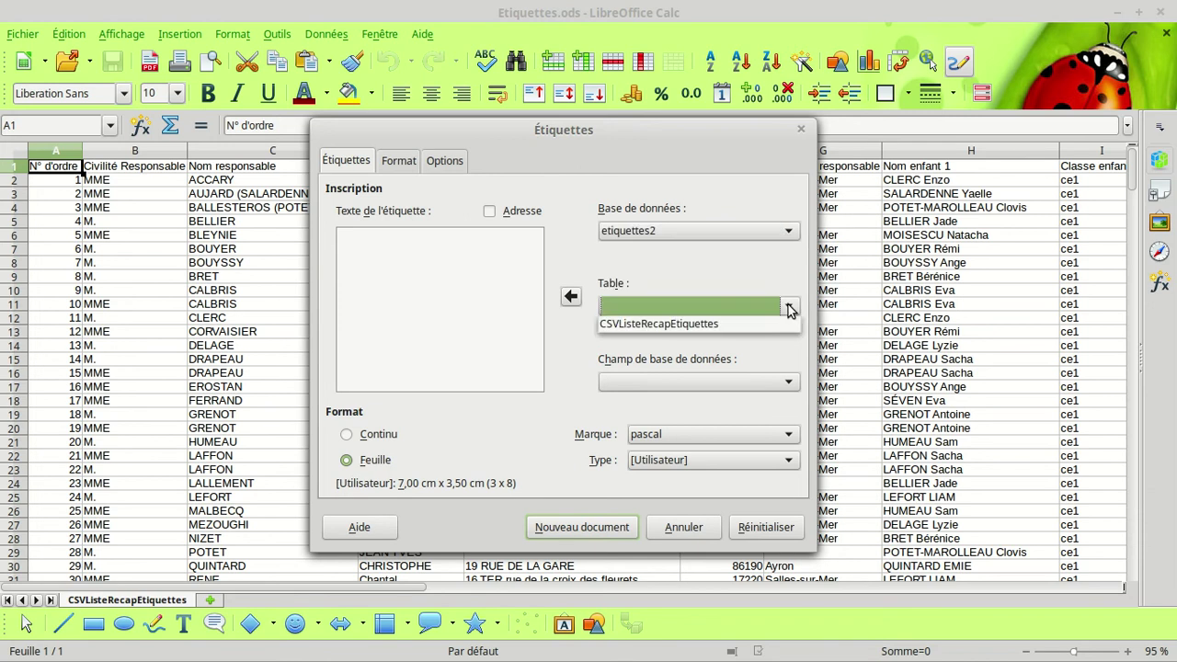
{"action": "left_click", "coordinate": [725, 326]}
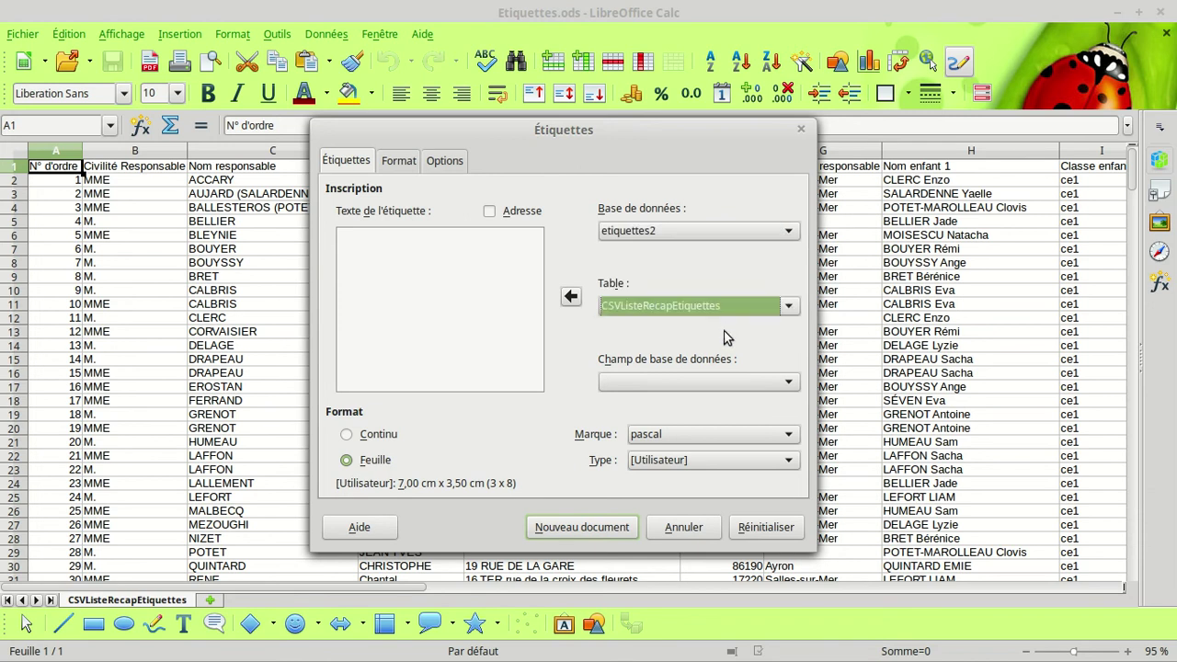
- Insert the Civilité Responsable and Nom responsable fields, separated by a space, into the label text and create the label document
{"action": "left_click", "coordinate": [788, 385]}
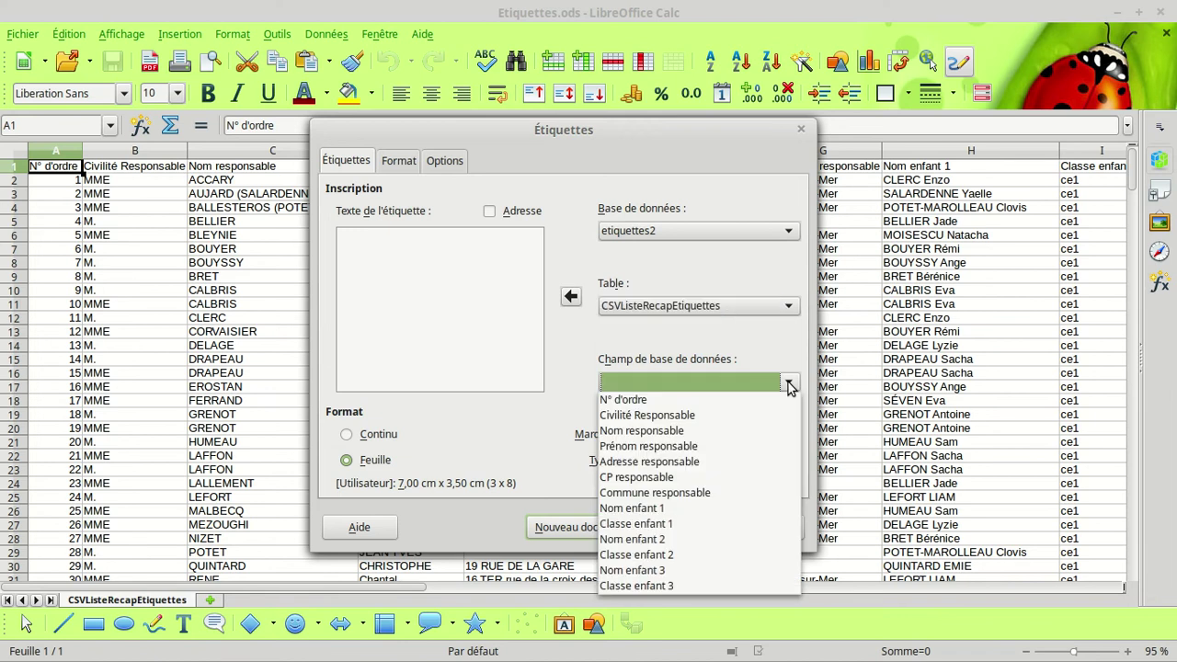
{"action": "left_click", "coordinate": [704, 414]}
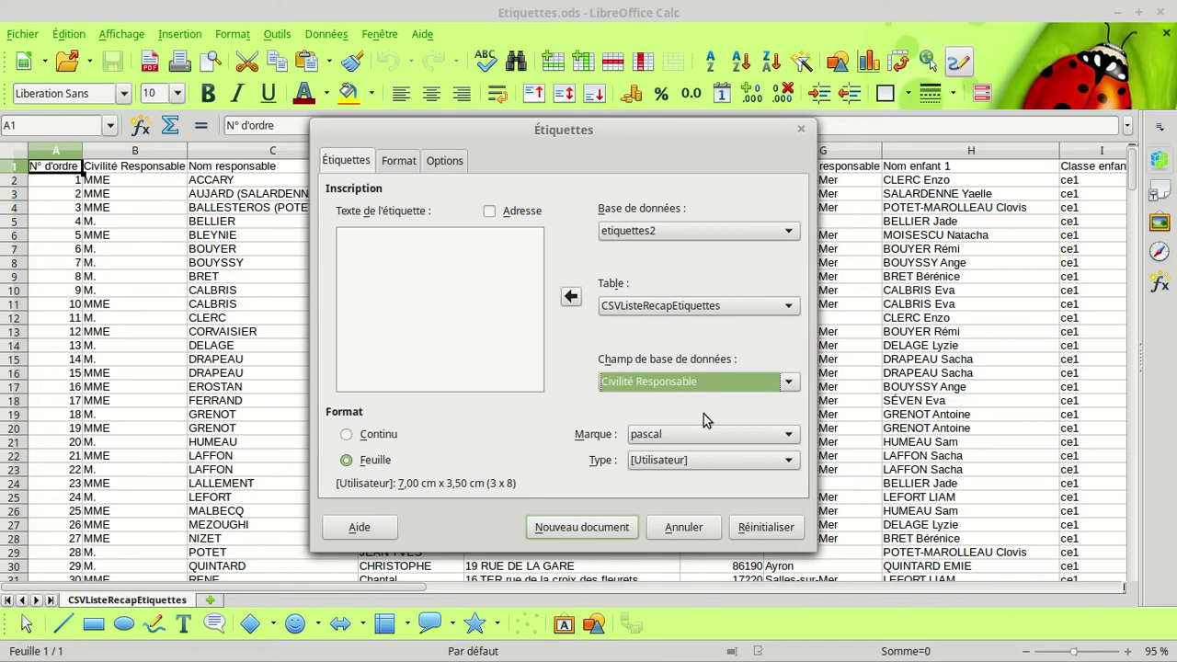
{"action": "left_click", "coordinate": [571, 297]}
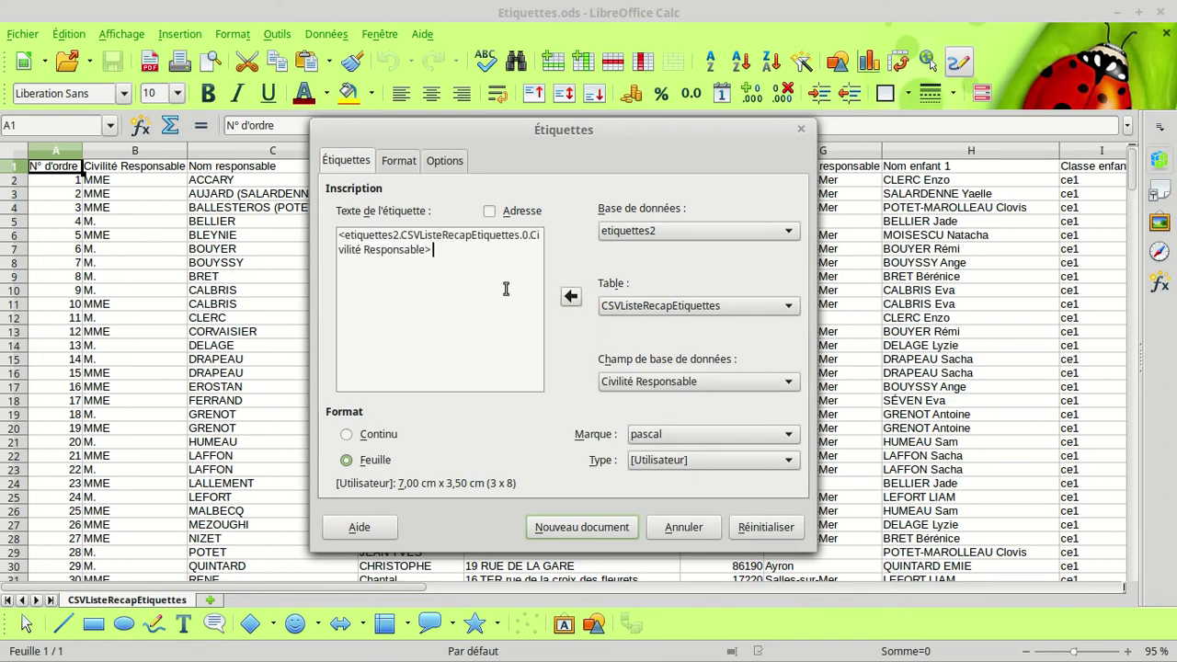
{"action": "left_click", "coordinate": [788, 381]}
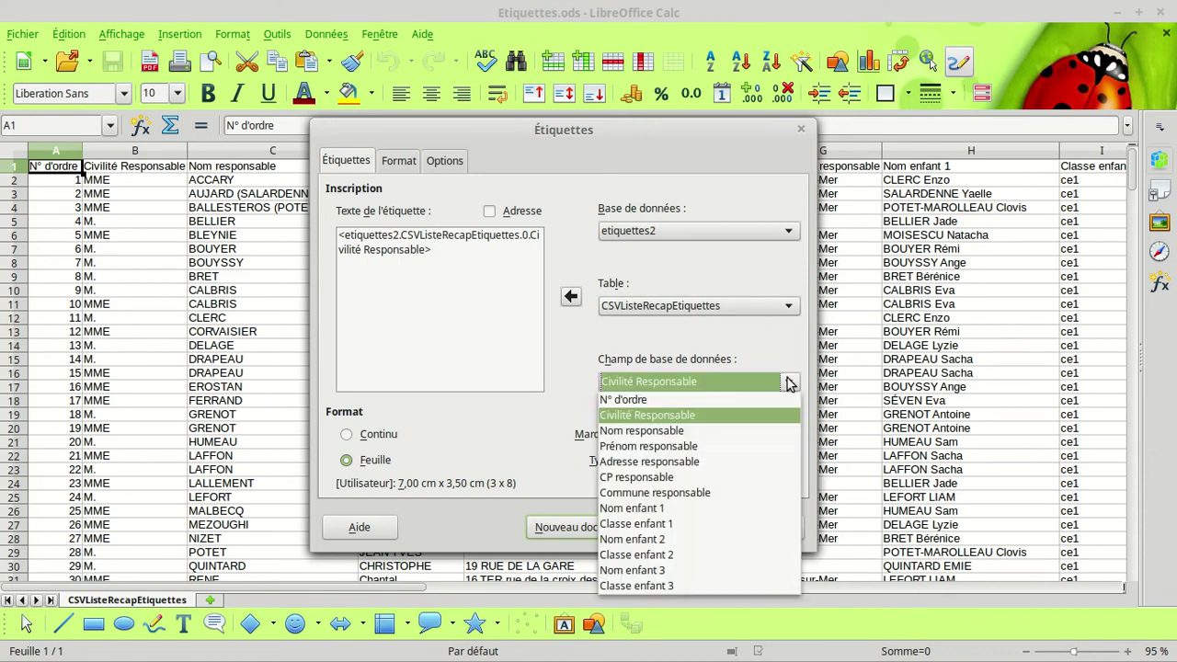
{"action": "left_click", "coordinate": [699, 431]}
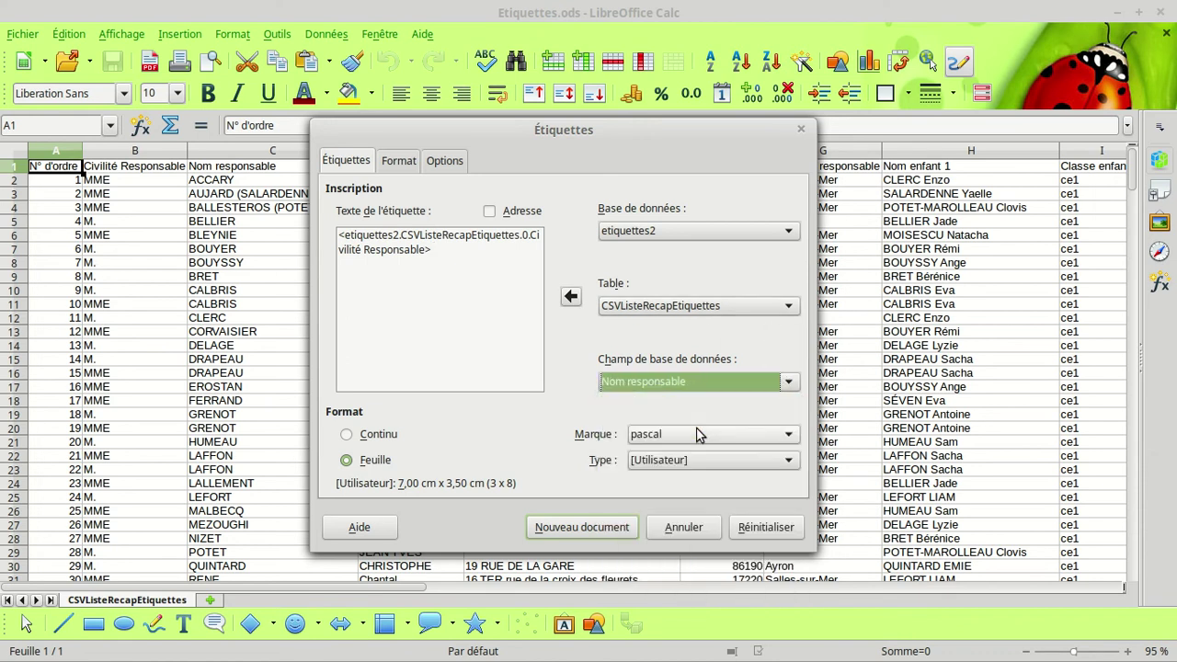
{"action": "left_click", "coordinate": [571, 298]}
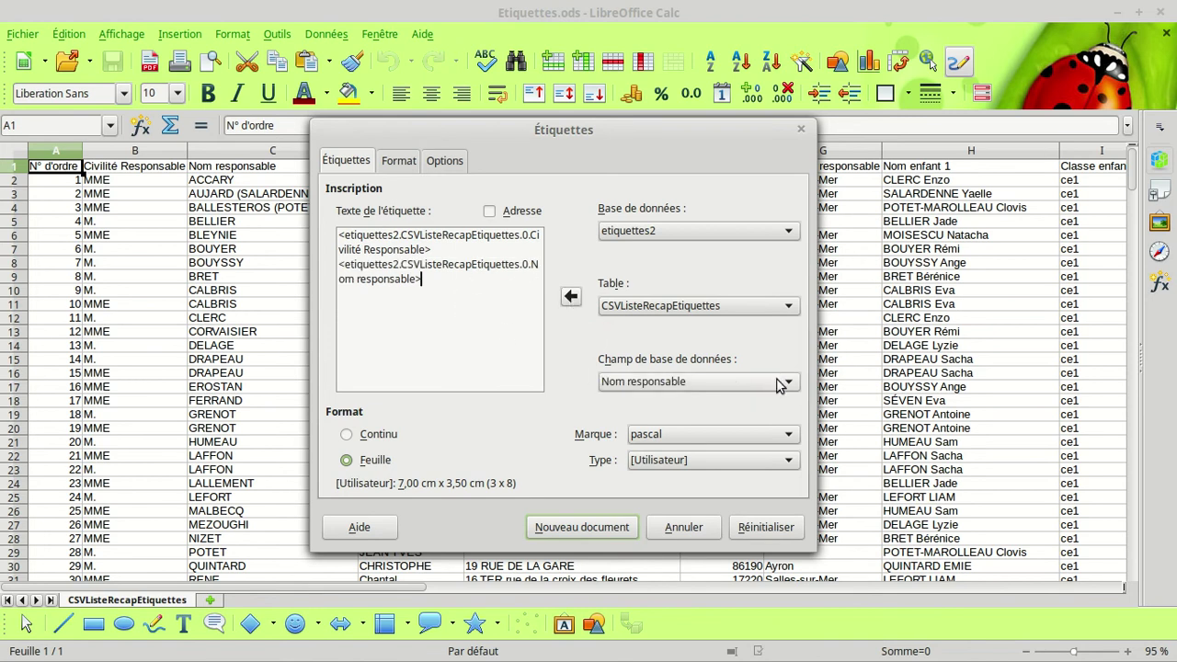
{"action": "left_click", "coordinate": [789, 382]}
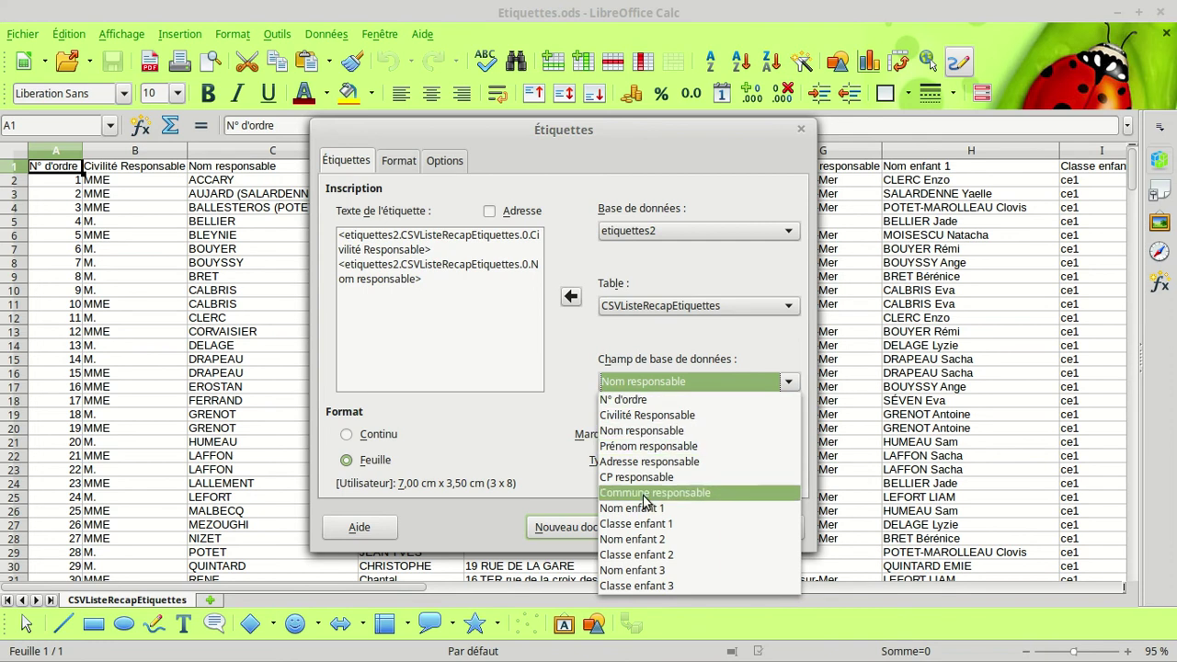
{"action": "left_click", "coordinate": [500, 365]}
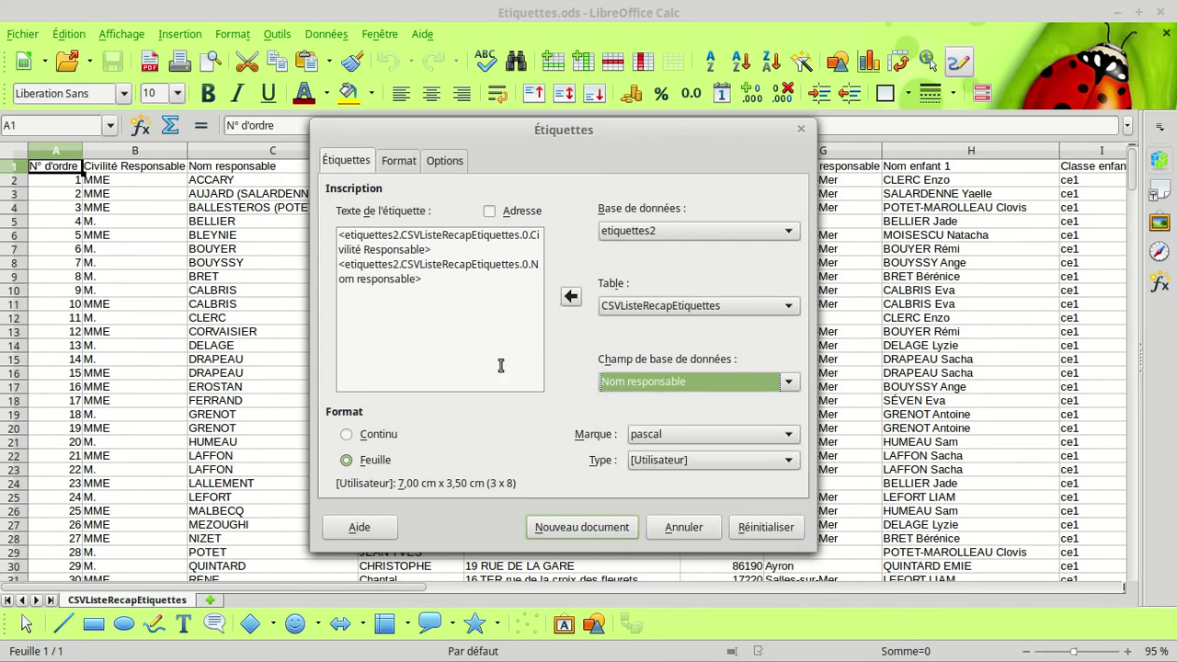
{"action": "left_click", "coordinate": [583, 528]}
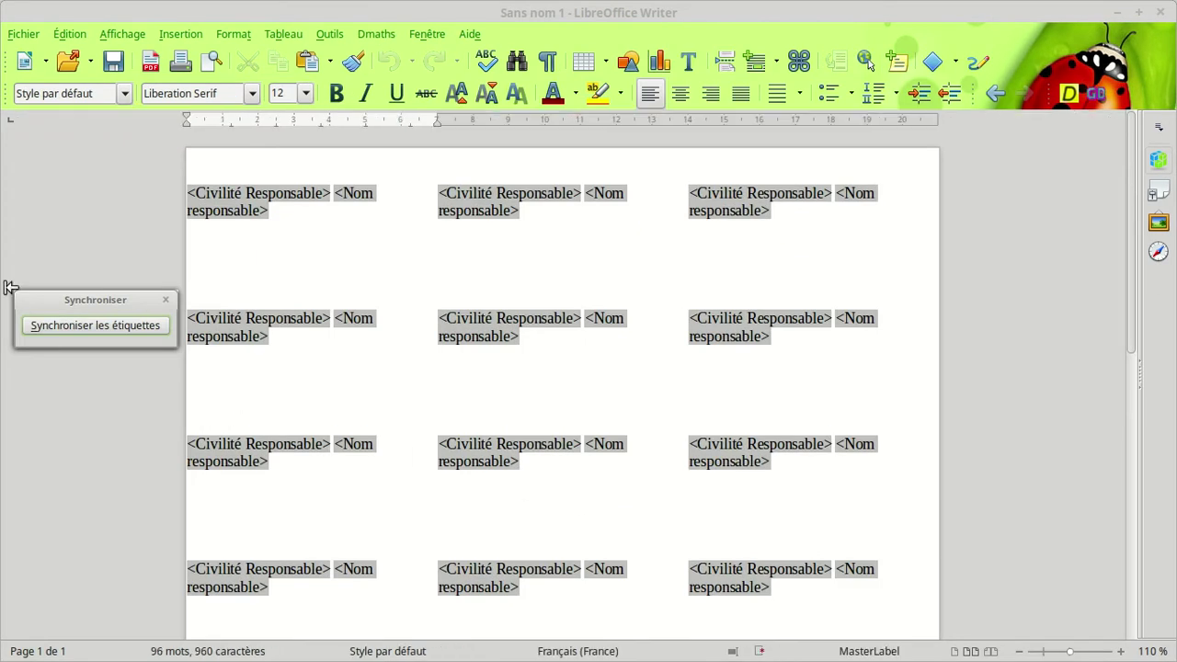
- Indent the first label's text by about 0.6 cm from its left edge and synchronise all labels with it
{"action": "left_click_drag", "start_coordinate": [124, 297], "coordinate": [118, 236]}
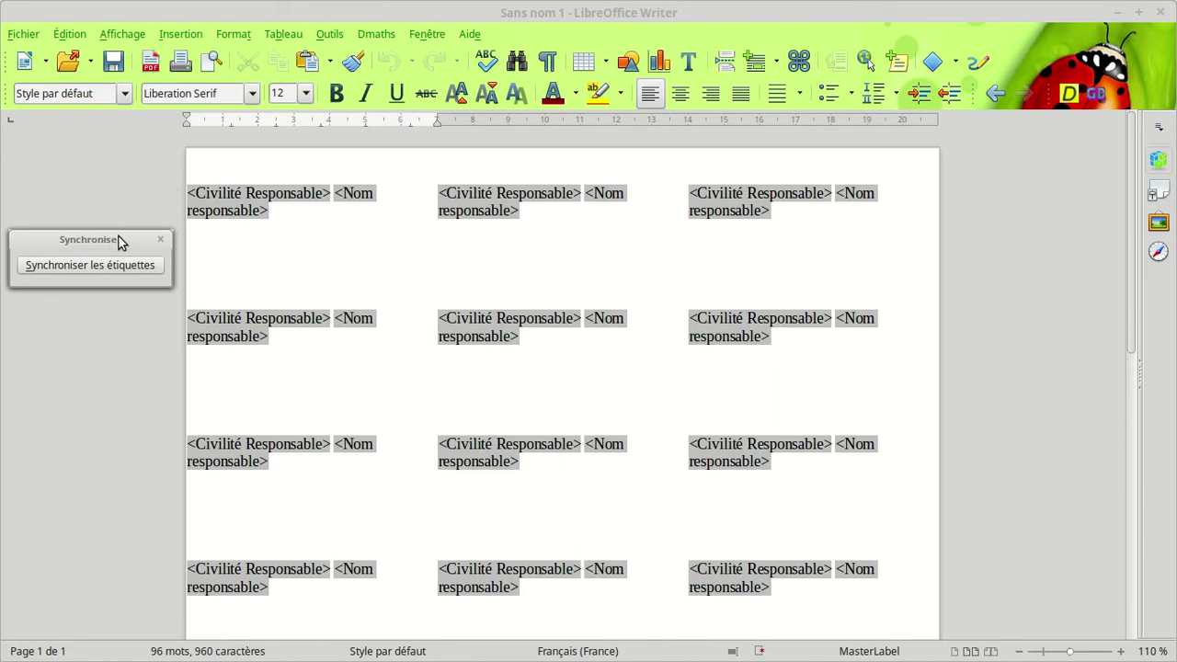
{"action": "left_click", "coordinate": [195, 191]}
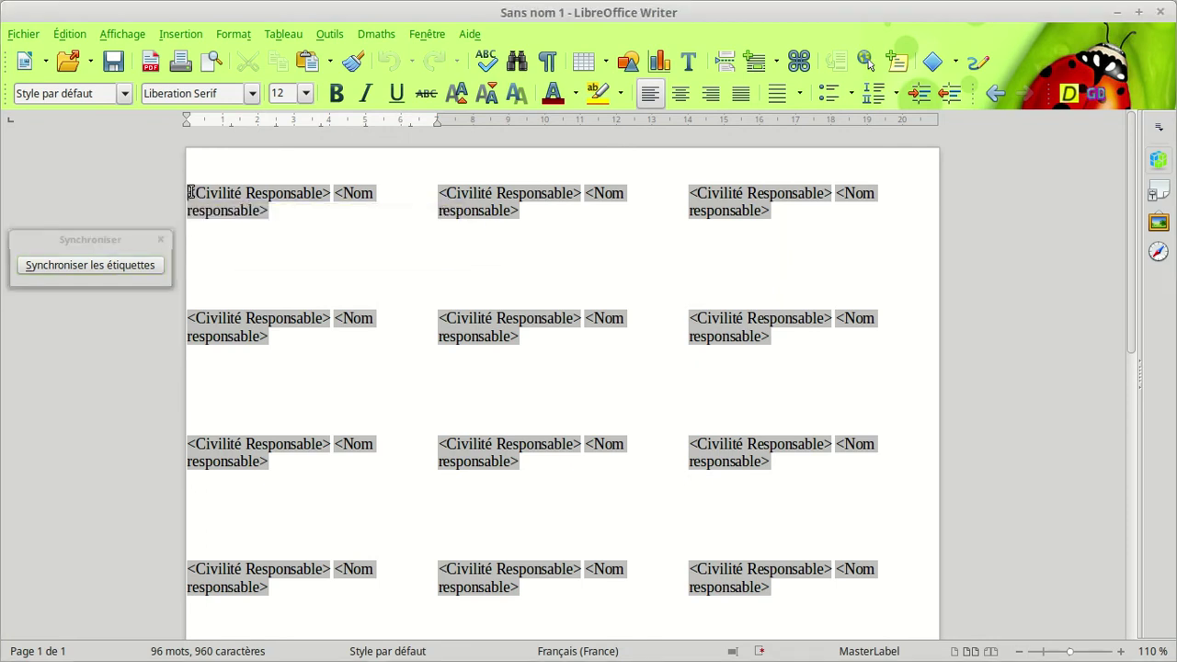
{"action": "left_click", "coordinate": [278, 213], "text": "shift"}
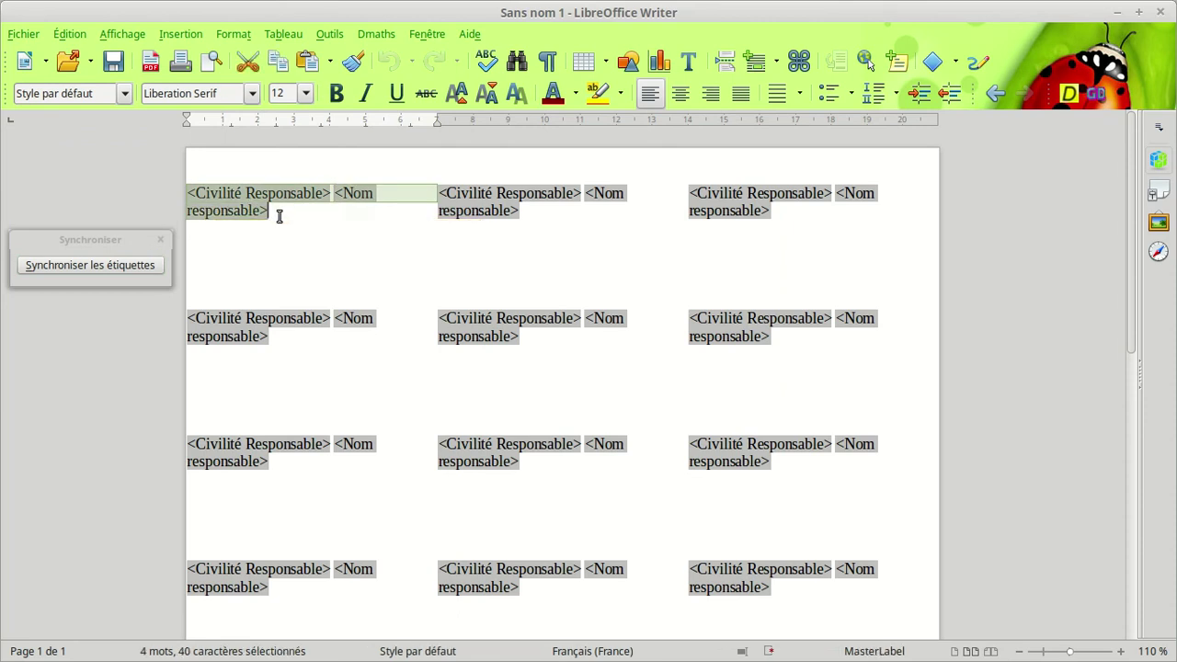
{"action": "left_click_drag", "start_coordinate": [187, 125], "coordinate": [208, 126]}
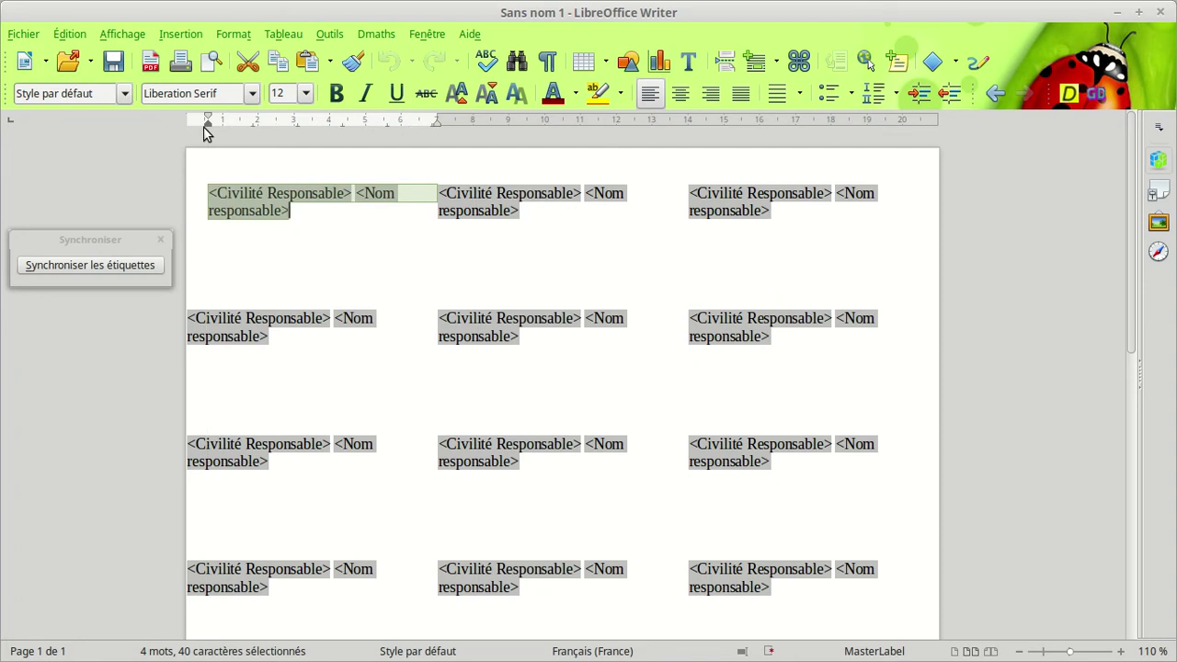
{"action": "left_click", "coordinate": [133, 268]}
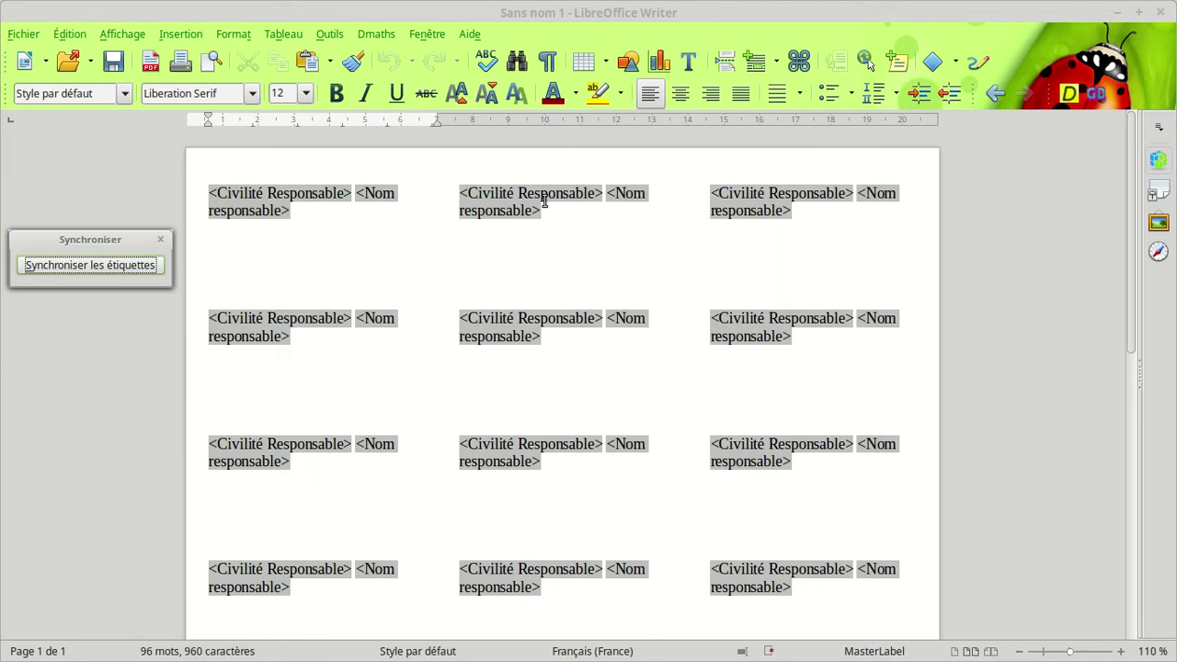
- Show the data sources and fill the label fields with all records of the CSVListeRecapEtiquettes table
{"action": "left_click", "coordinate": [420, 270]}
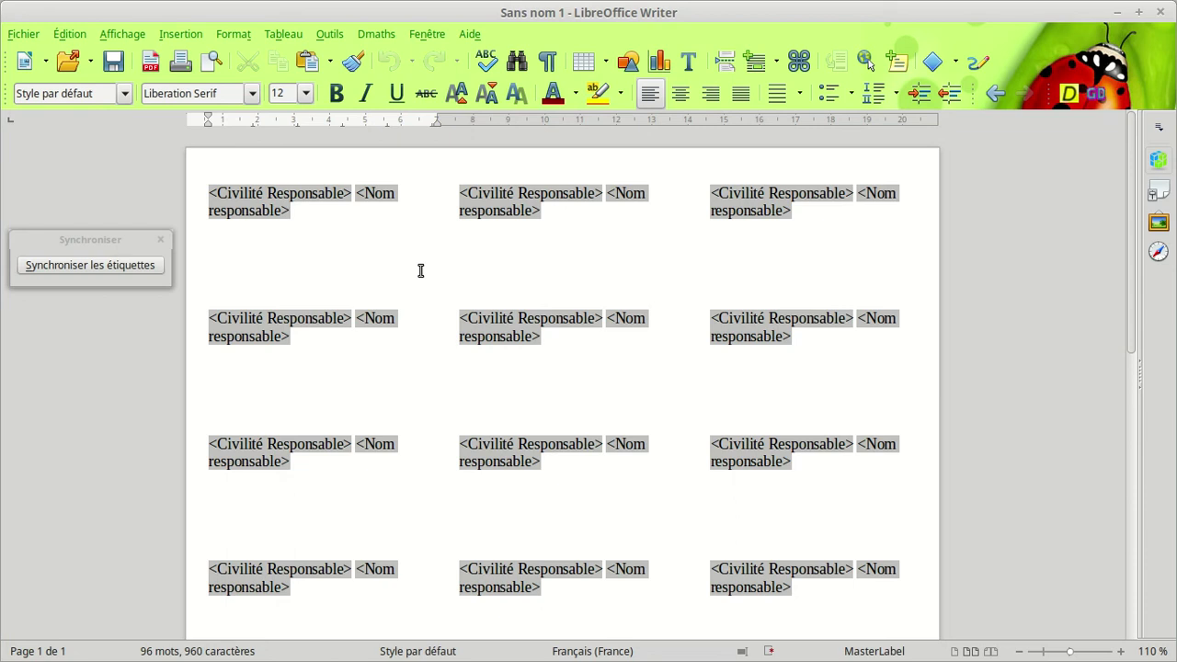
{"action": "key", "text": "ctrl+shift+F4"}
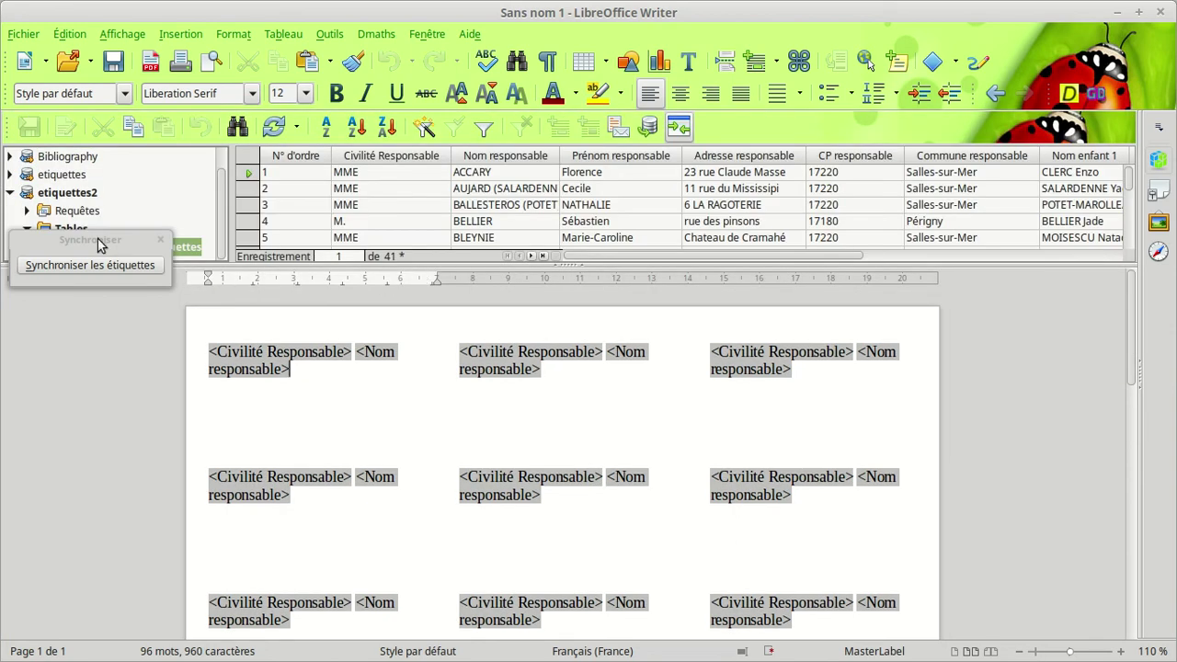
{"action": "left_click_drag", "start_coordinate": [134, 246], "coordinate": [130, 308]}
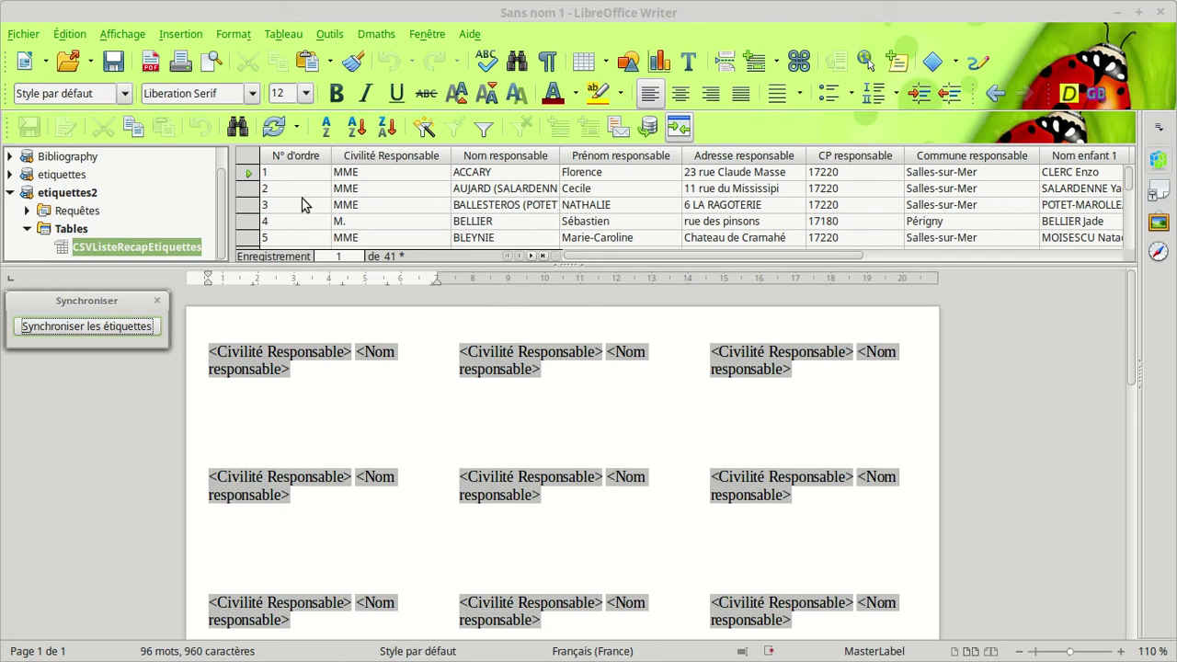
{"action": "left_click", "coordinate": [250, 161]}
{"action": "left_click", "coordinate": [247, 159]}
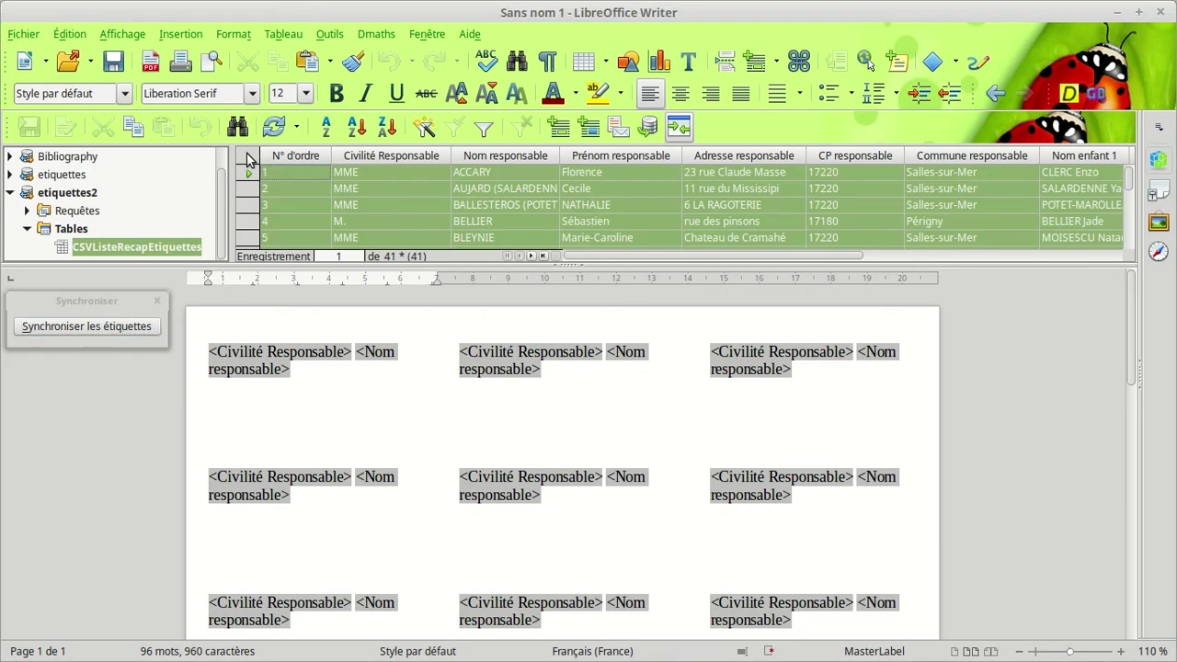
{"action": "left_click", "coordinate": [591, 128]}
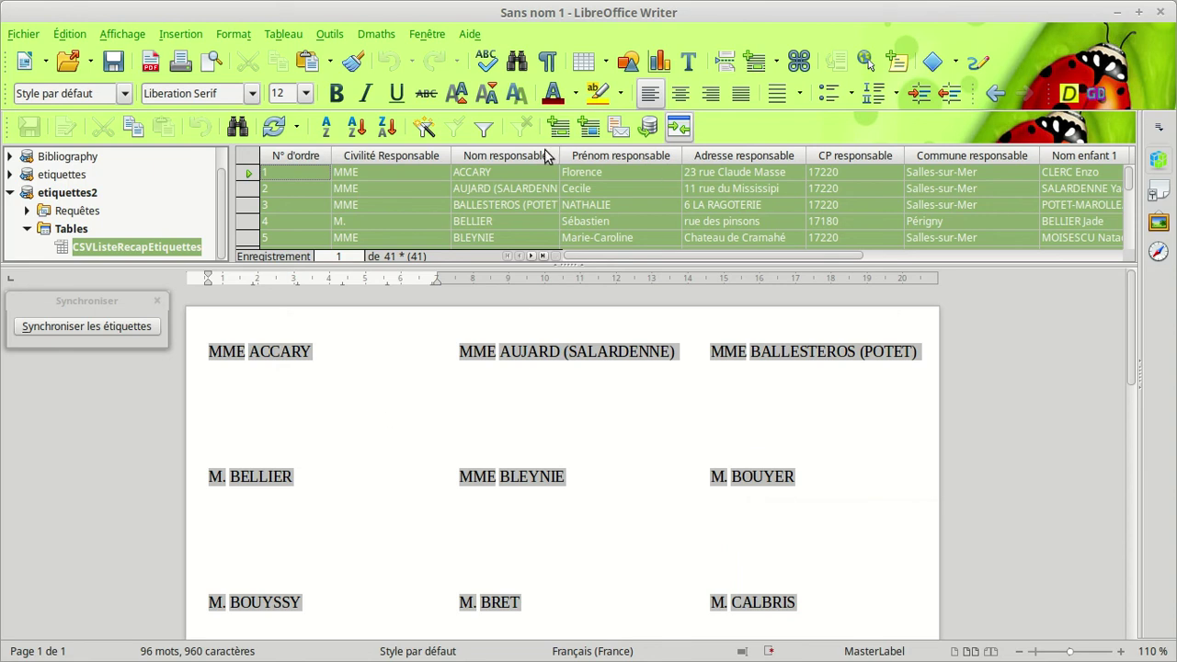
- Add the Prénom responsable field to the first label's name line, with Adresse responsable below it and CP and Commune responsable on the following line
{"action": "left_click", "coordinate": [320, 352]}
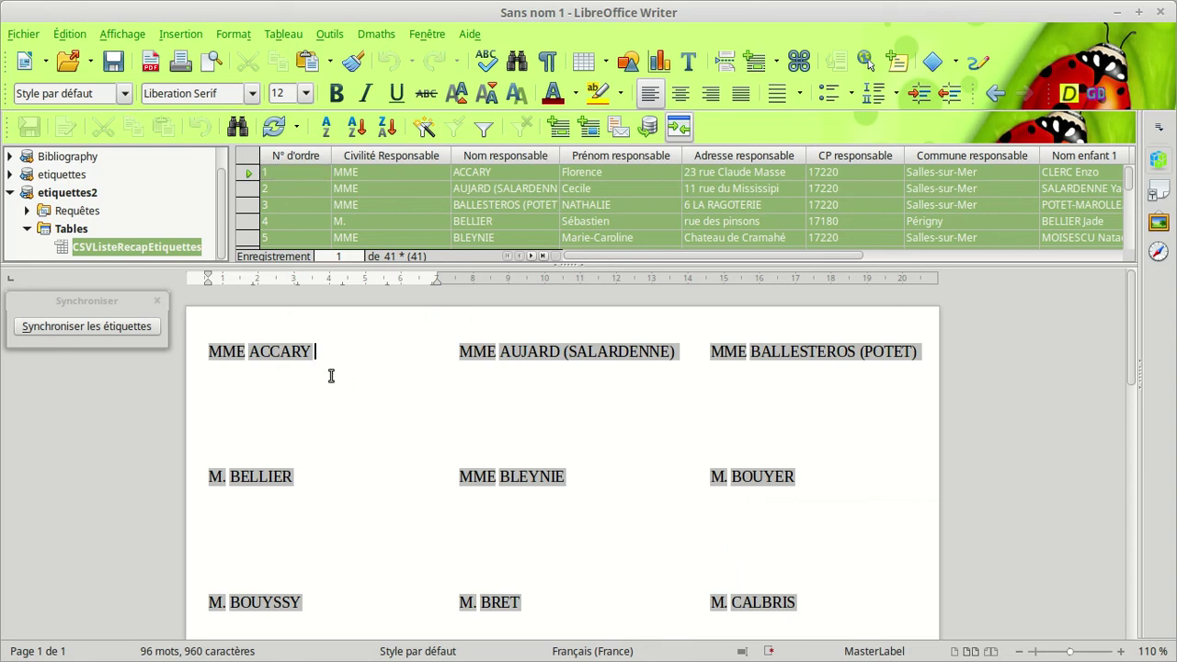
{"action": "key", "text": "Delete"}
{"action": "left_click_drag", "start_coordinate": [629, 164], "coordinate": [326, 353]}
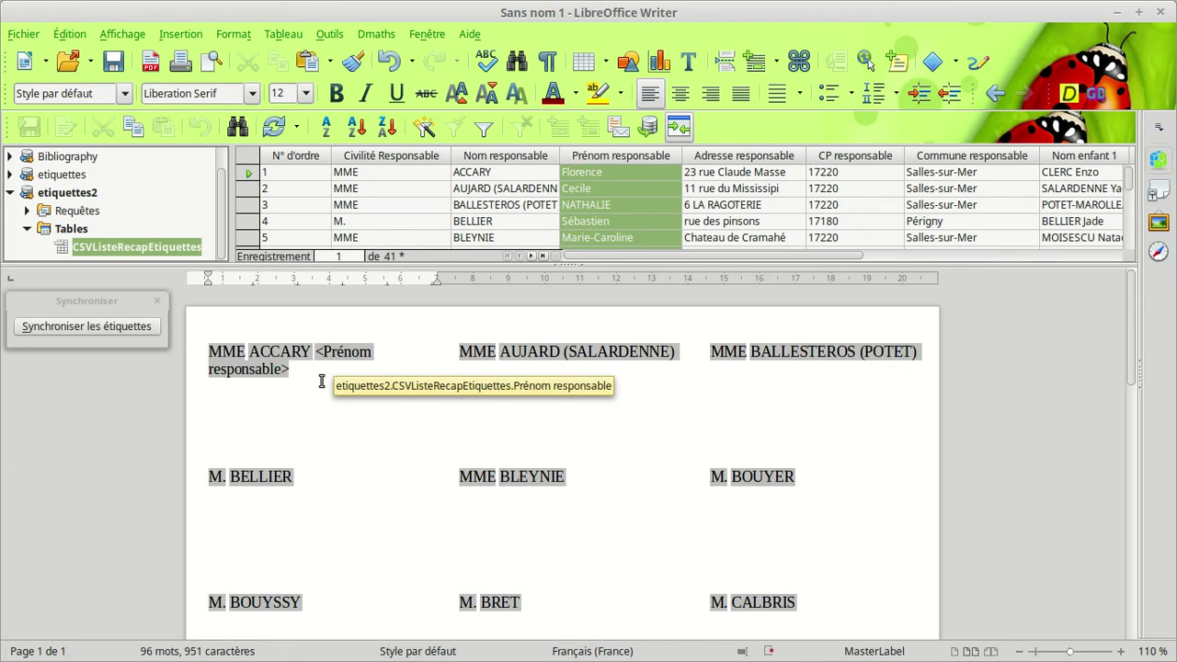
{"action": "key", "text": "Return"}
{"action": "left_click_drag", "start_coordinate": [727, 168], "coordinate": [259, 386]}
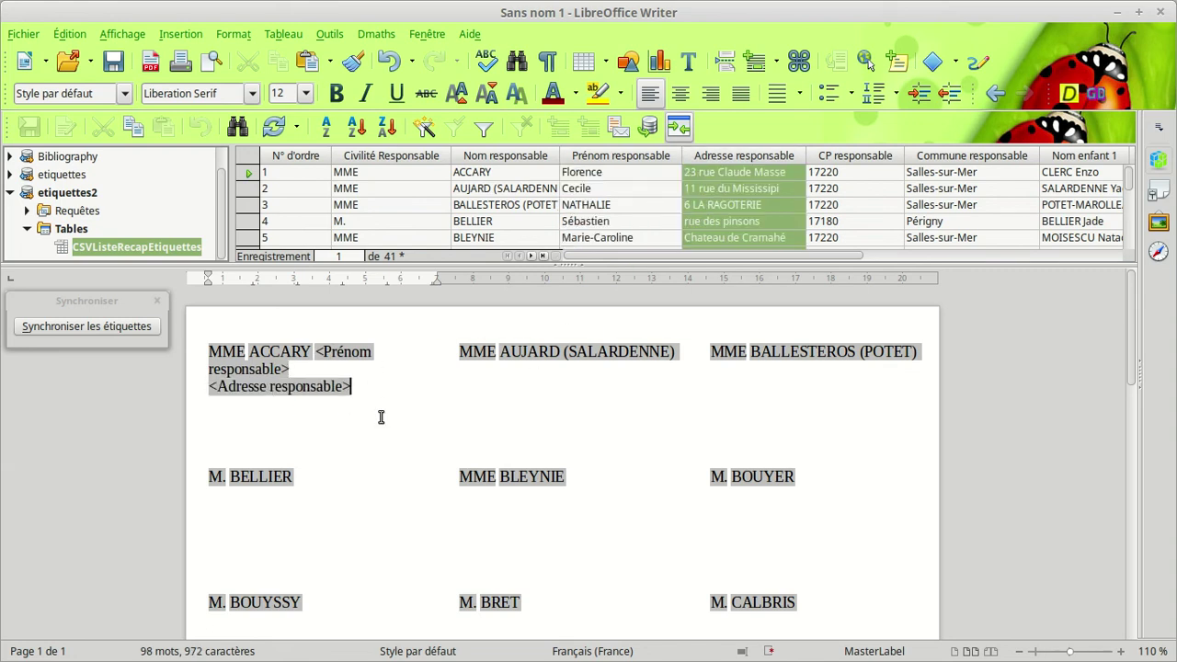
{"action": "left_click_drag", "start_coordinate": [835, 157], "coordinate": [230, 411]}
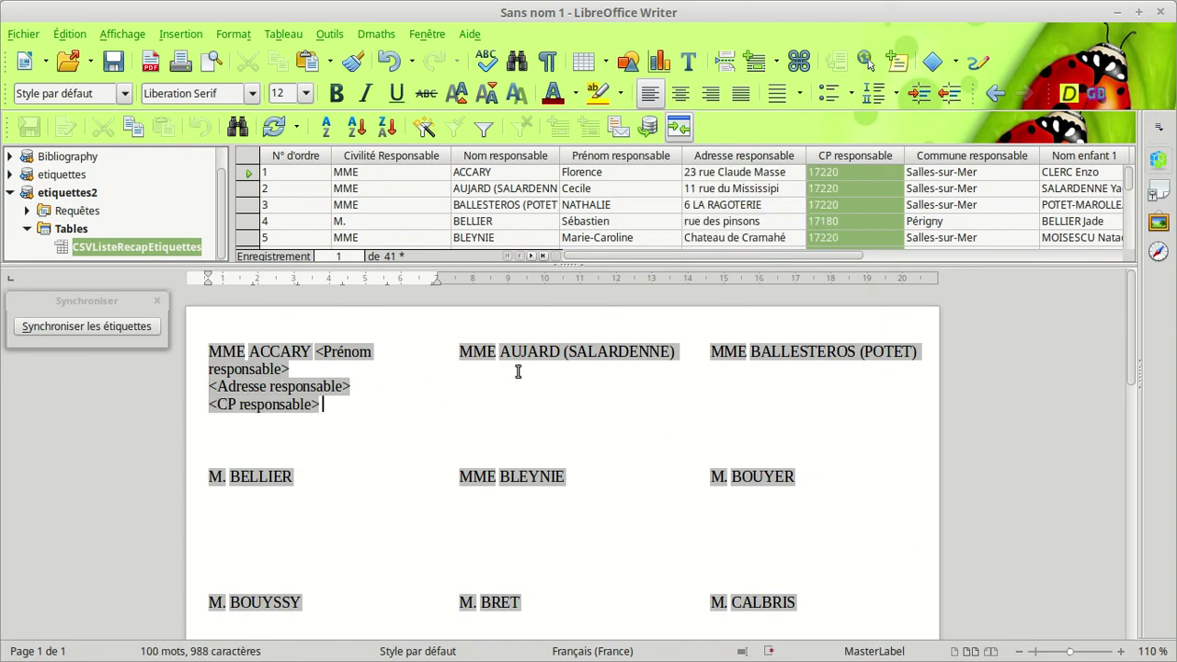
{"action": "left_click_drag", "start_coordinate": [975, 157], "coordinate": [342, 415]}
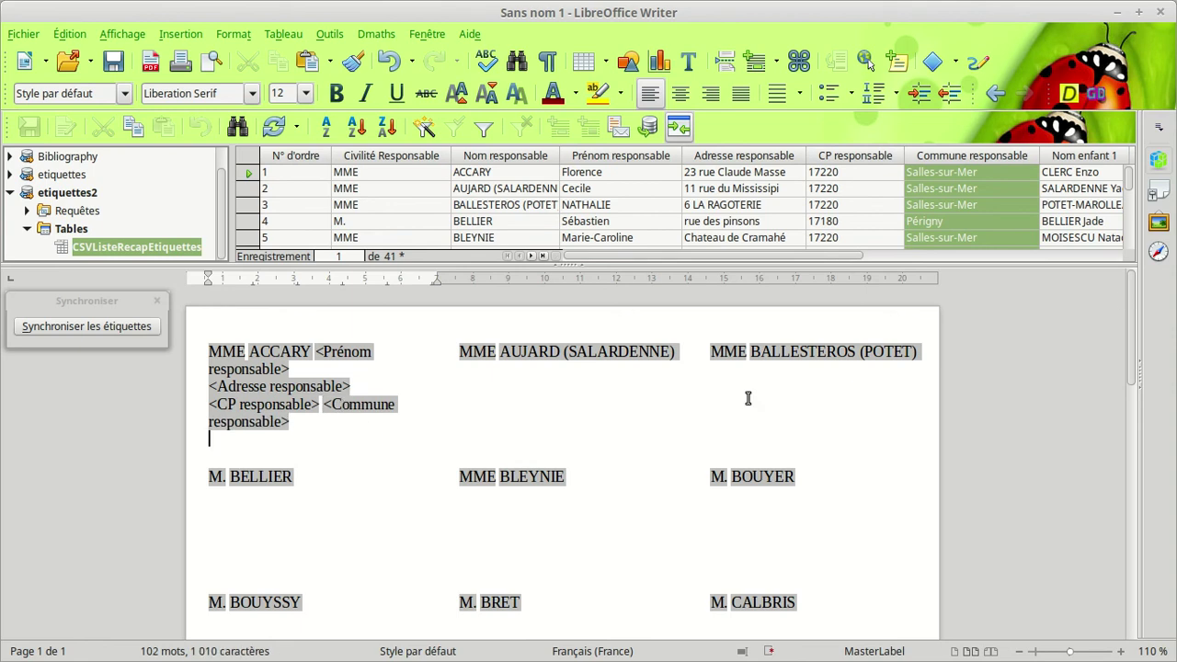
- Add a line to the first label with the Nom enfant 1 and Classe enfant 1 fields, separated by a comma and a space
{"action": "left_click_drag", "start_coordinate": [693, 257], "coordinate": [828, 257]}
{"action": "left_click_drag", "start_coordinate": [817, 156], "coordinate": [244, 449]}
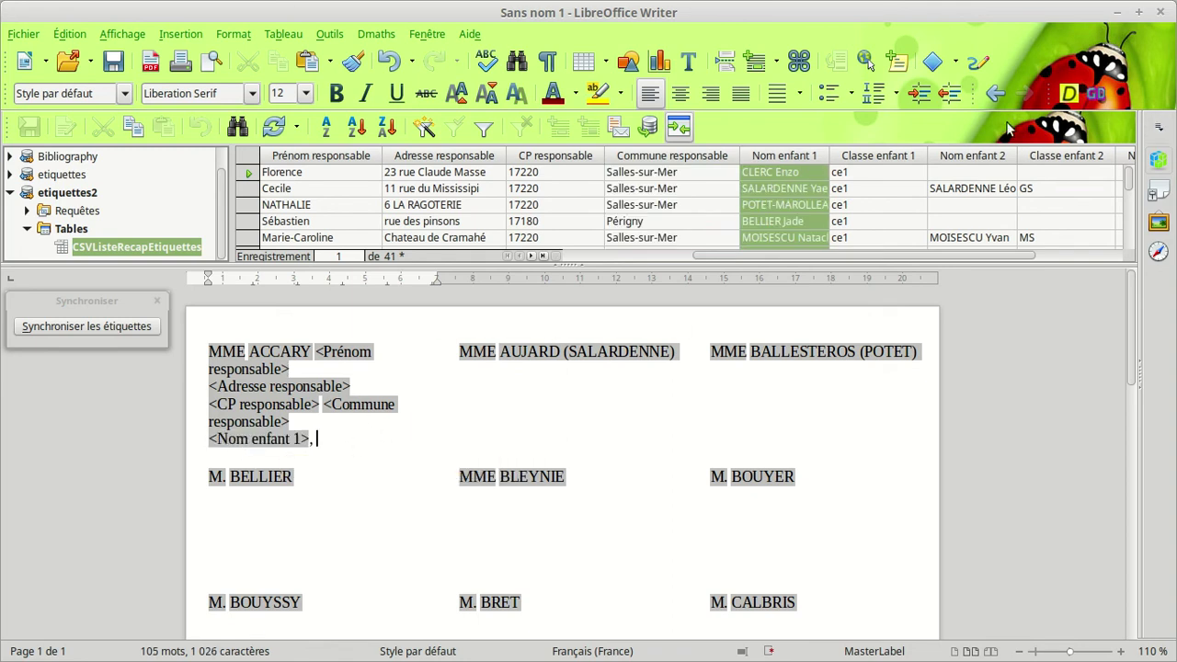
{"action": "left_click", "coordinate": [906, 155]}
{"action": "left_click_drag", "start_coordinate": [906, 155], "coordinate": [338, 451]}
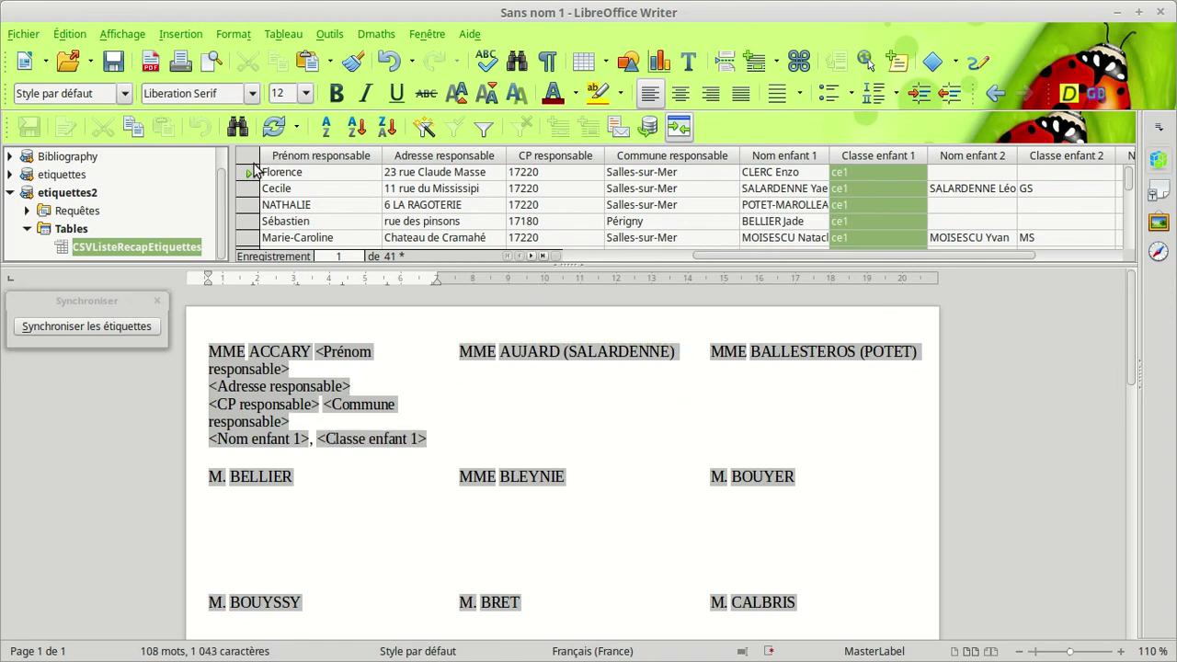
- Synchronise all labels with the first one and fill their fields with all records of the table
{"action": "left_click", "coordinate": [81, 331]}
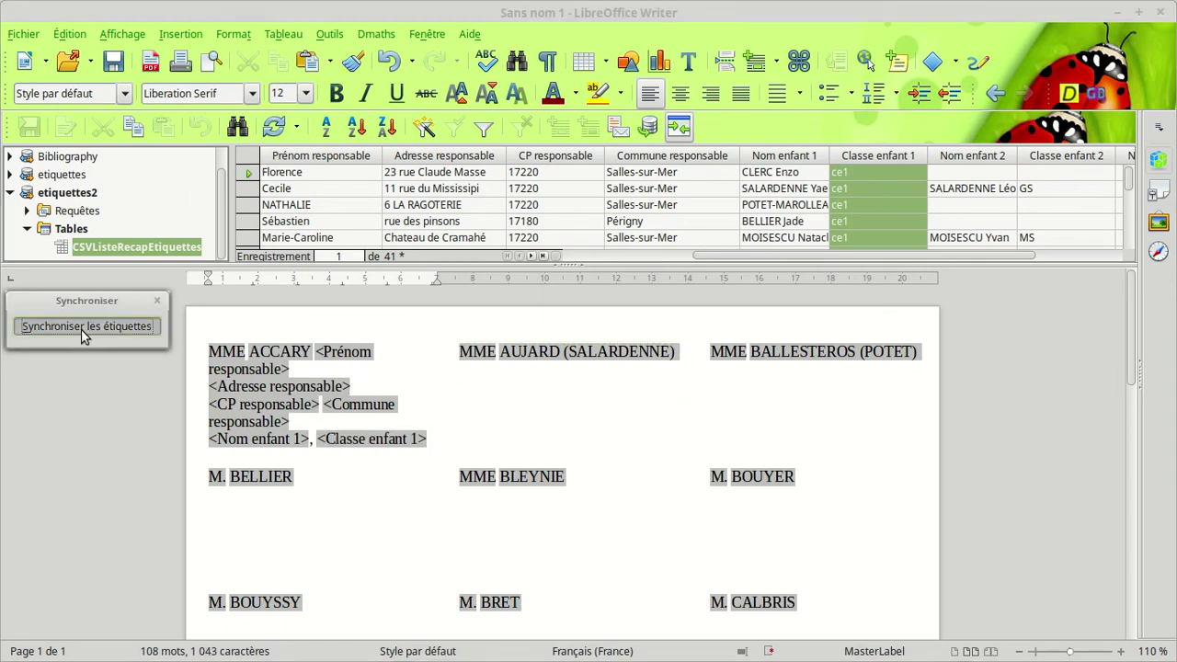
{"action": "left_click", "coordinate": [250, 158]}
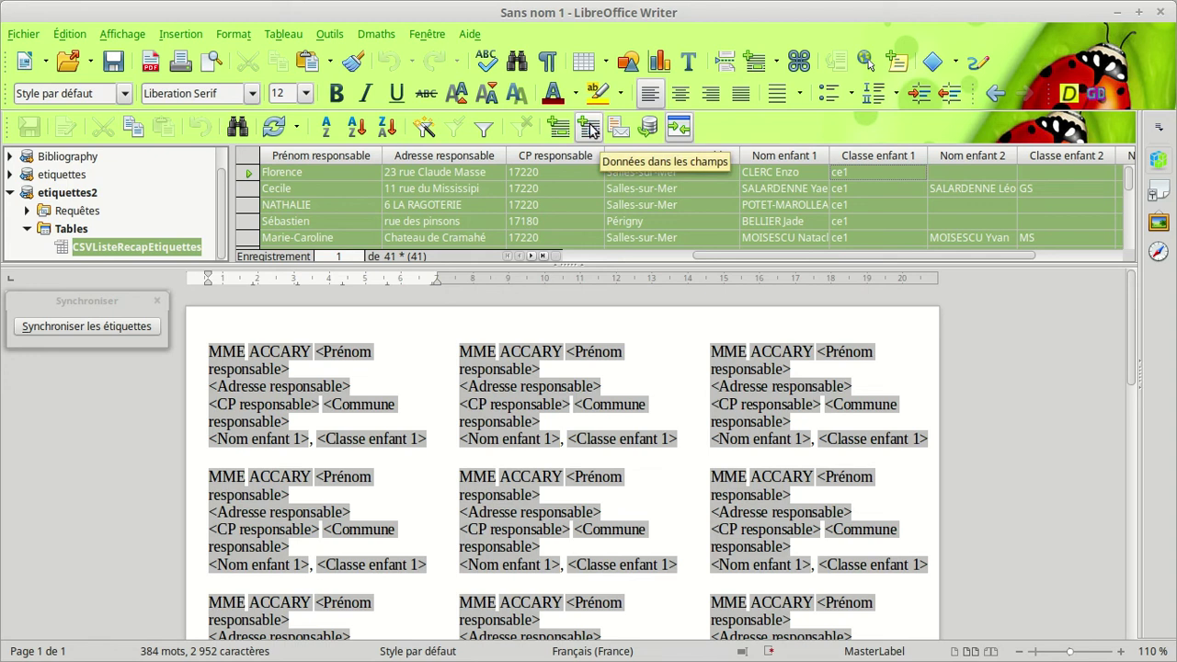
{"action": "left_click", "coordinate": [590, 131]}
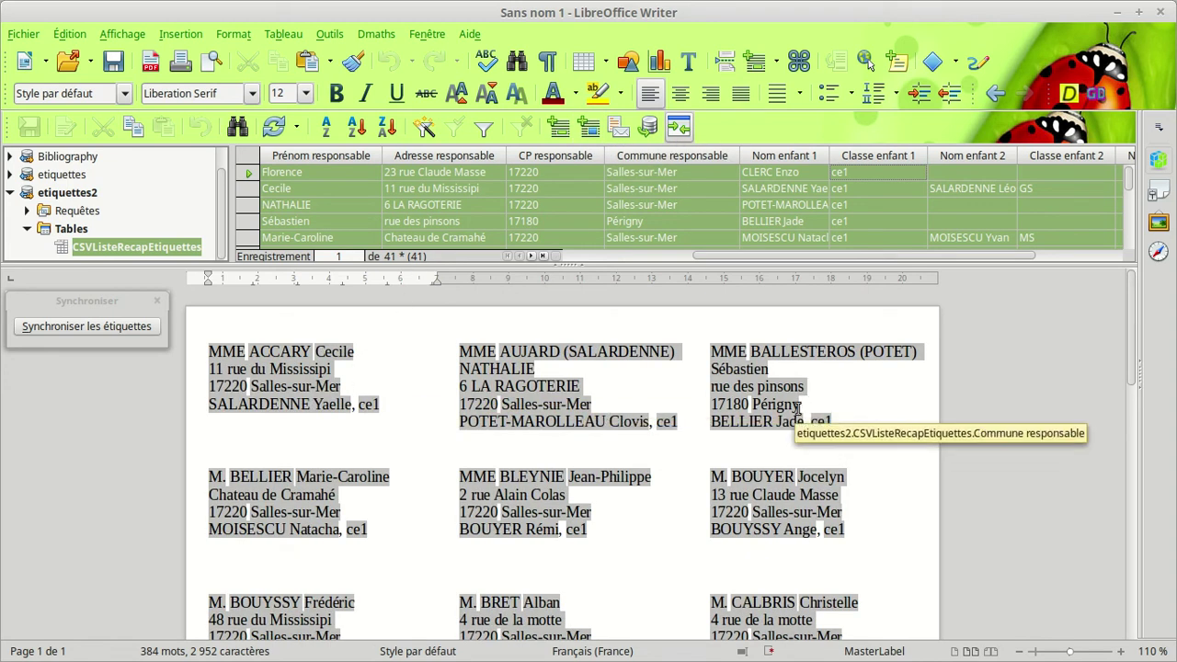
{"action": "left_click", "coordinate": [342, 383]}
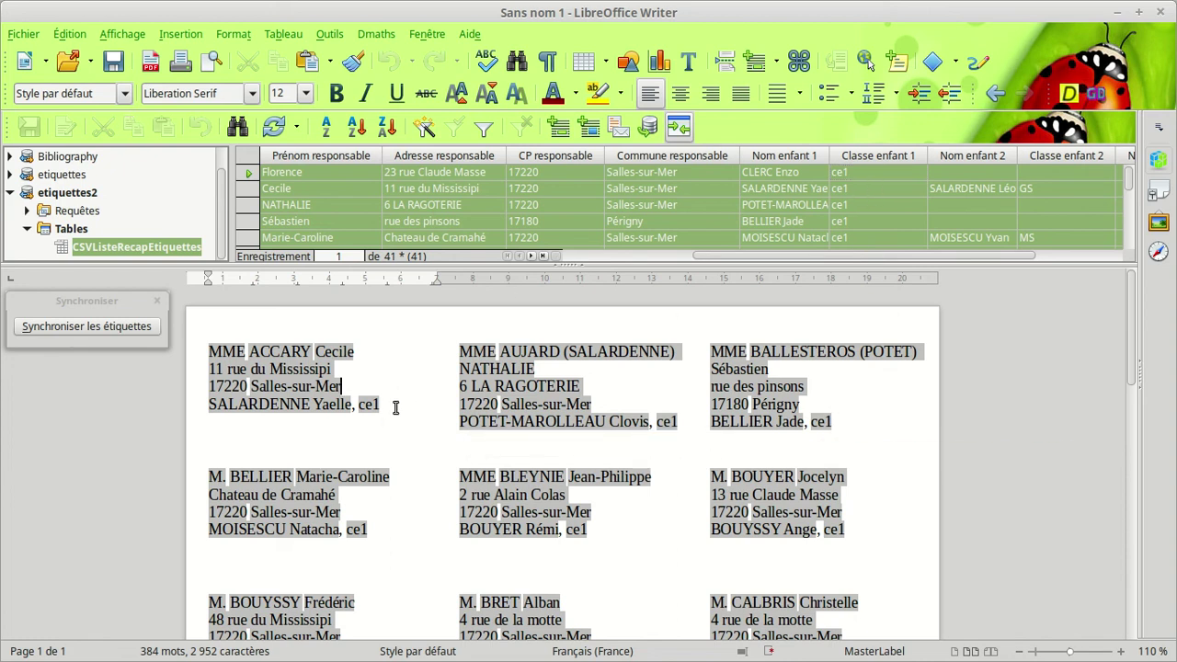
{"action": "left_click_drag", "start_coordinate": [126, 301], "coordinate": [126, 332]}
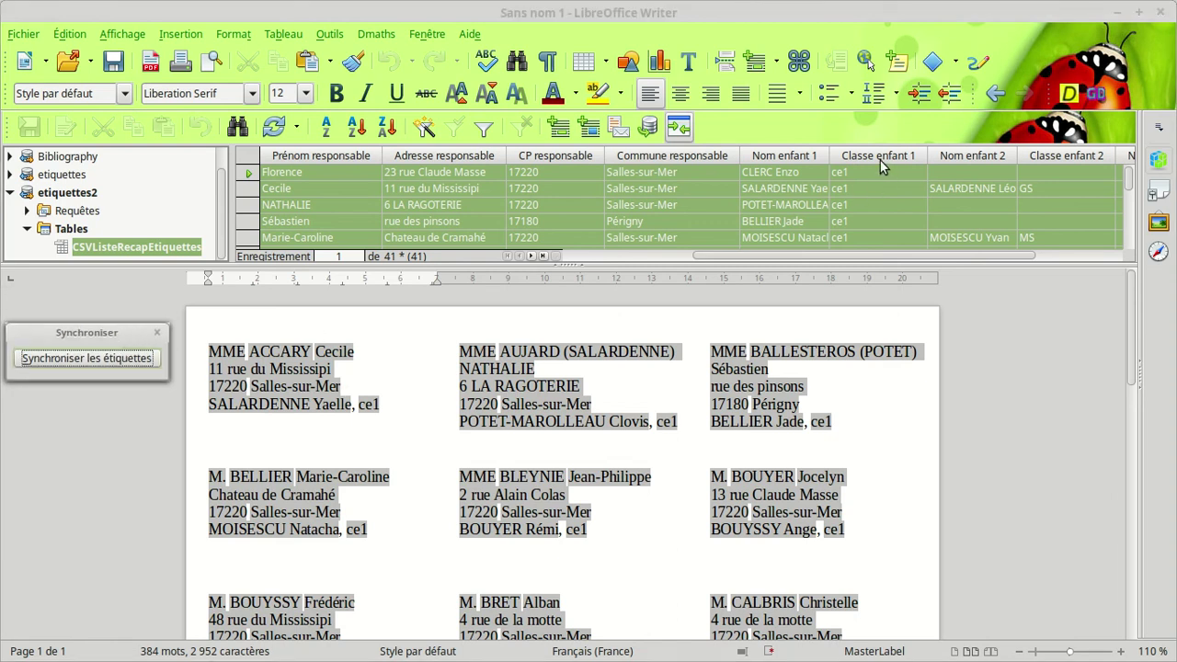
- Sort the records in ascending order by Classe enfant 1, refill the labels with all of them and check the page
{"action": "left_click", "coordinate": [881, 157]}
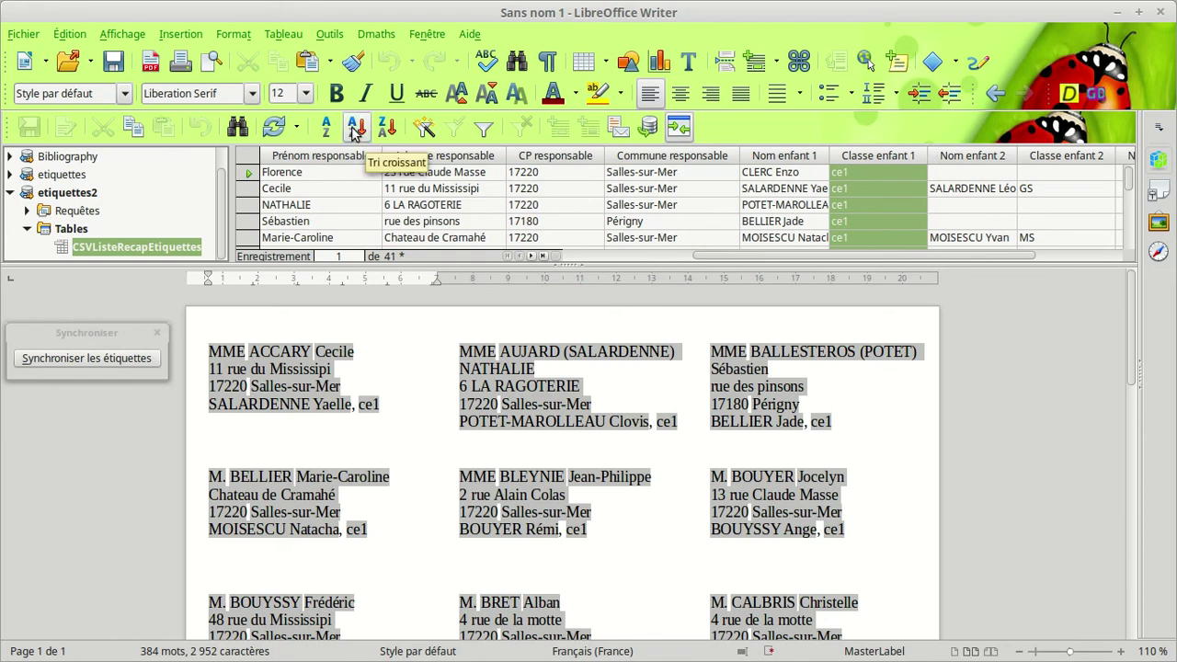
{"action": "left_click", "coordinate": [356, 130]}
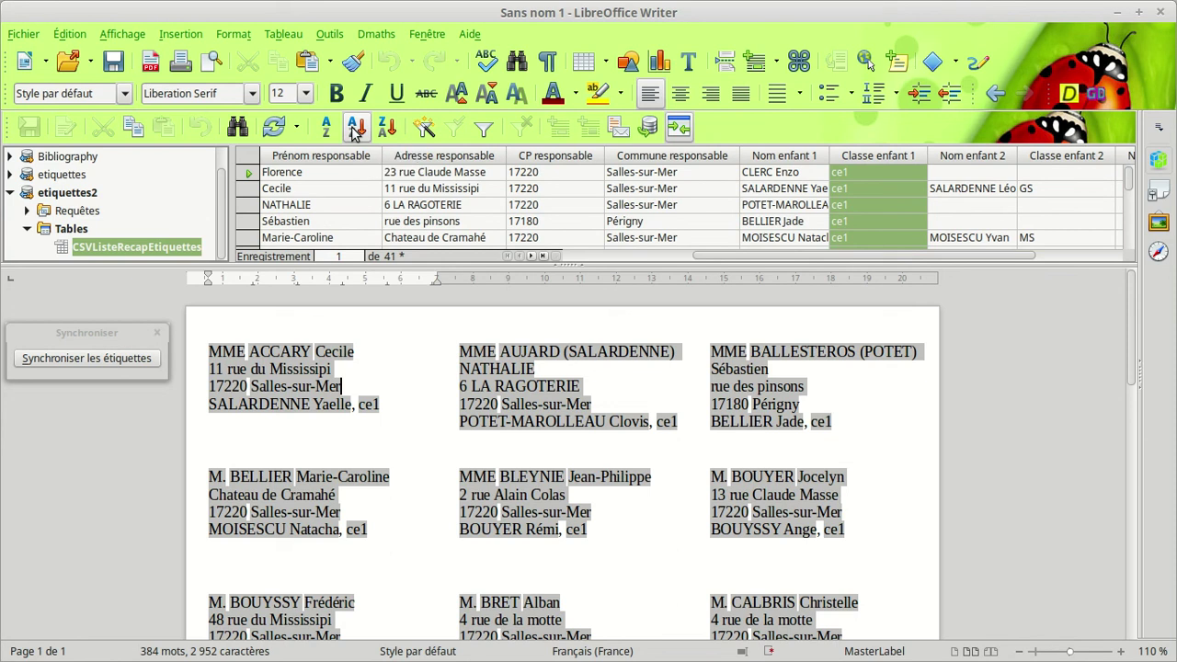
{"action": "left_click", "coordinate": [357, 128]}
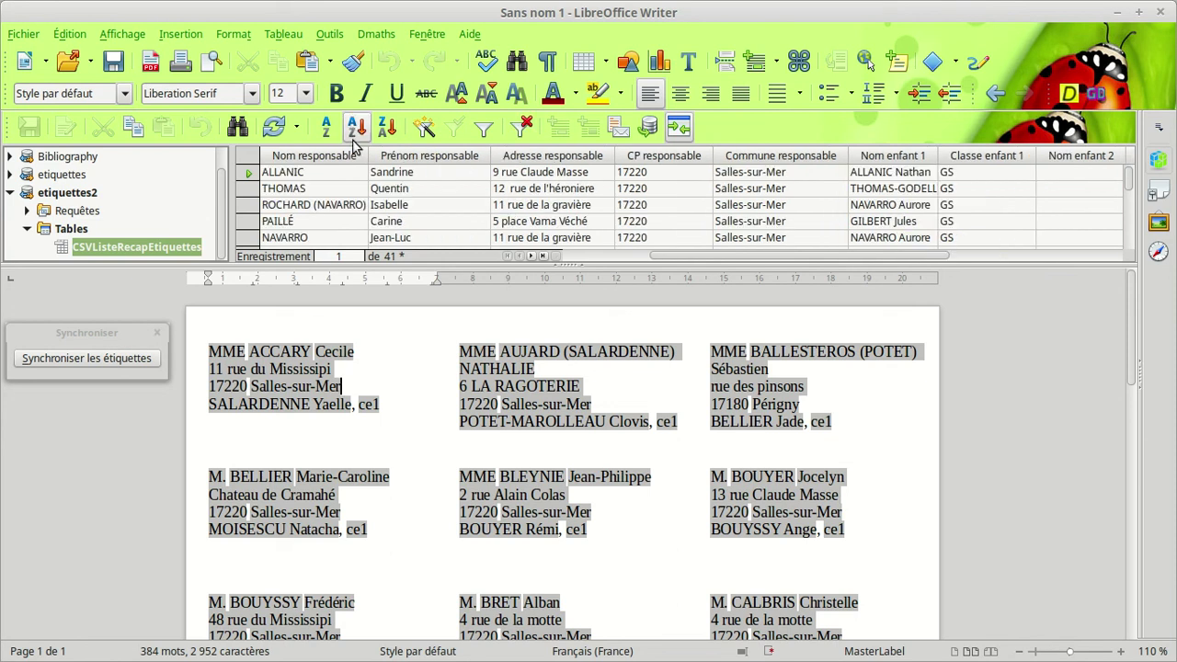
{"action": "left_click", "coordinate": [245, 154]}
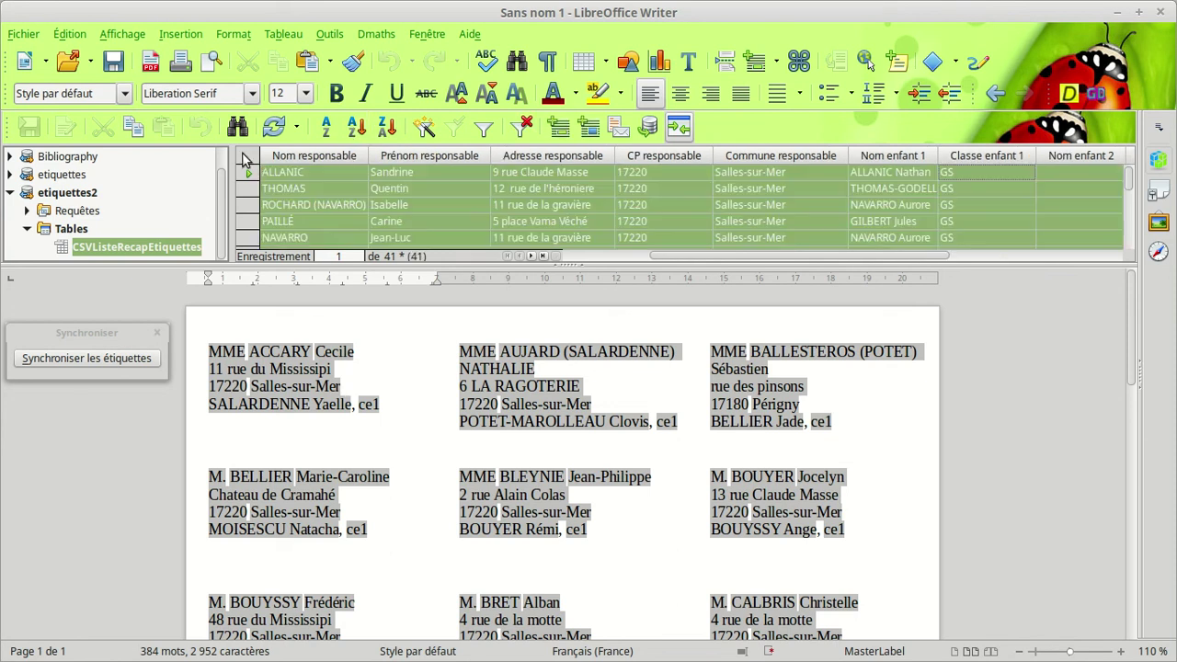
{"action": "left_click", "coordinate": [589, 129]}
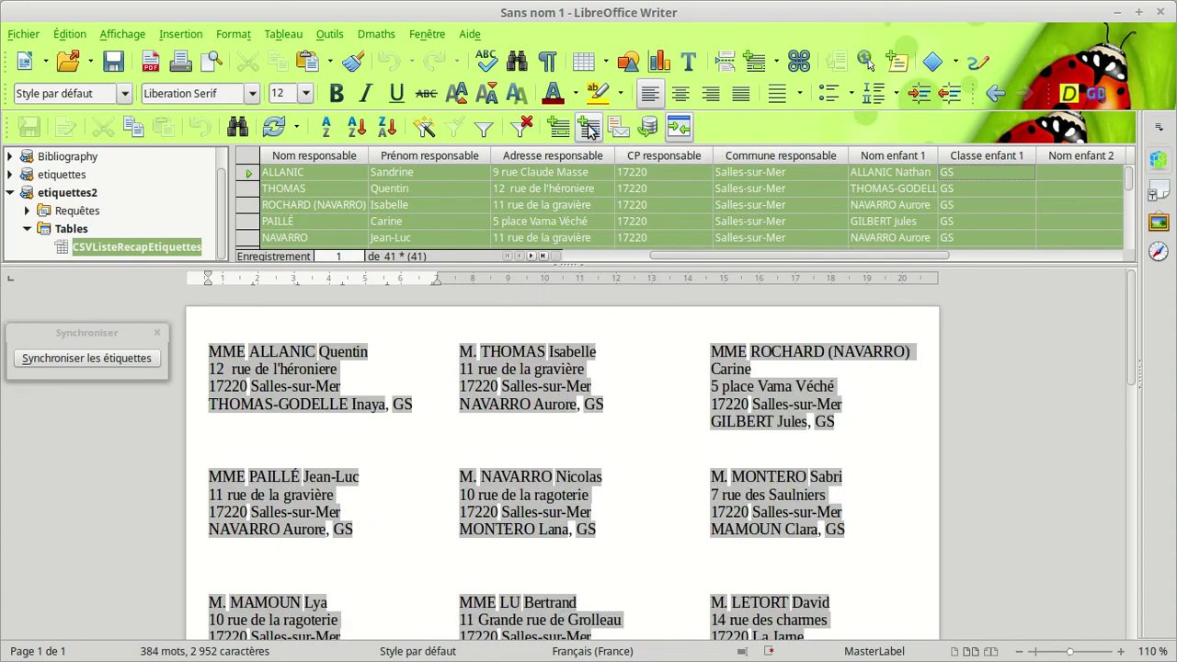
{"action": "scroll", "coordinate": [622, 460], "scroll_direction": "down", "scroll_amount": 10}
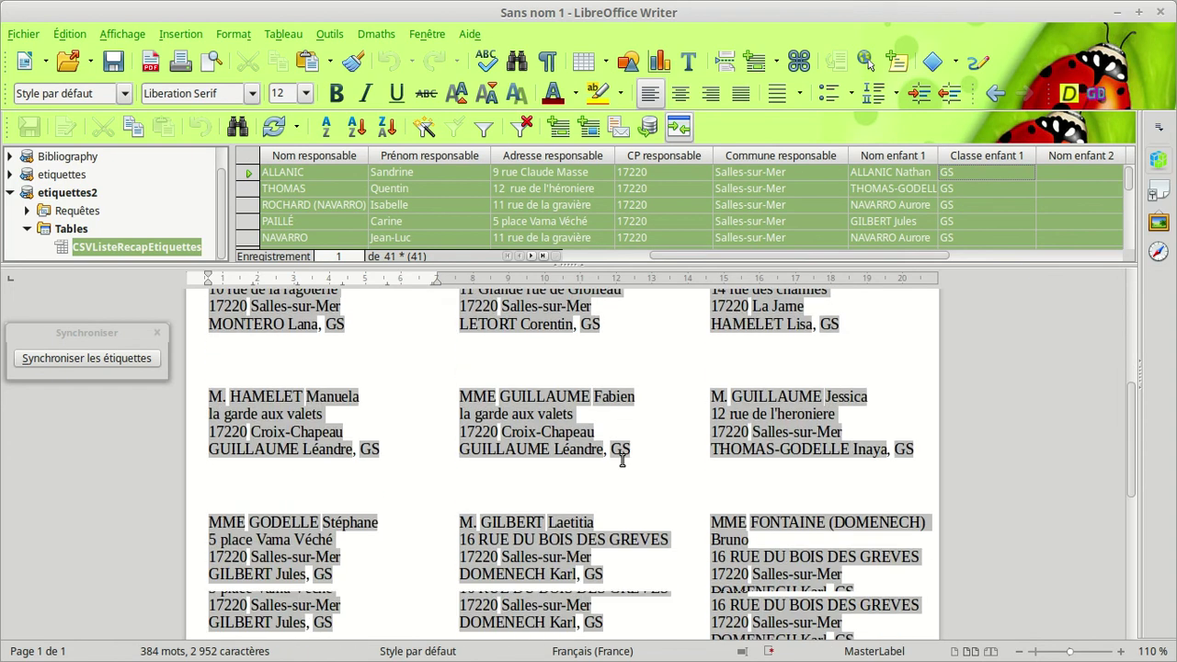
{"action": "scroll", "coordinate": [622, 460], "scroll_direction": "down", "scroll_amount": 3}
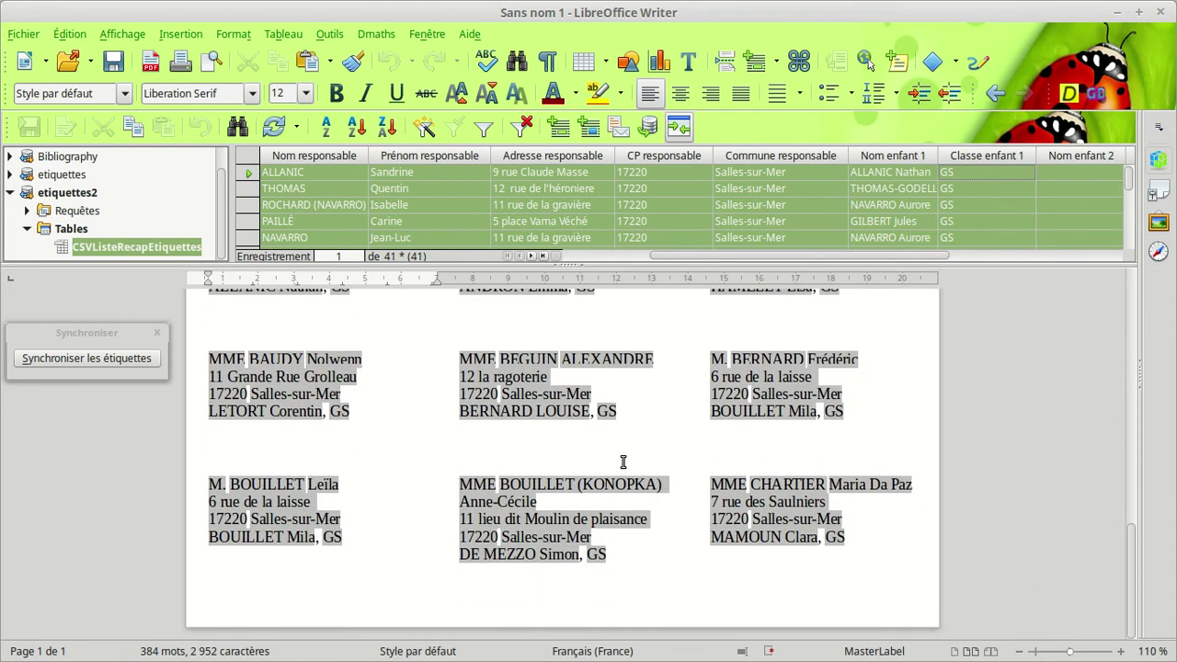
{"action": "scroll", "coordinate": [408, 451], "scroll_direction": "up", "scroll_amount": 13}
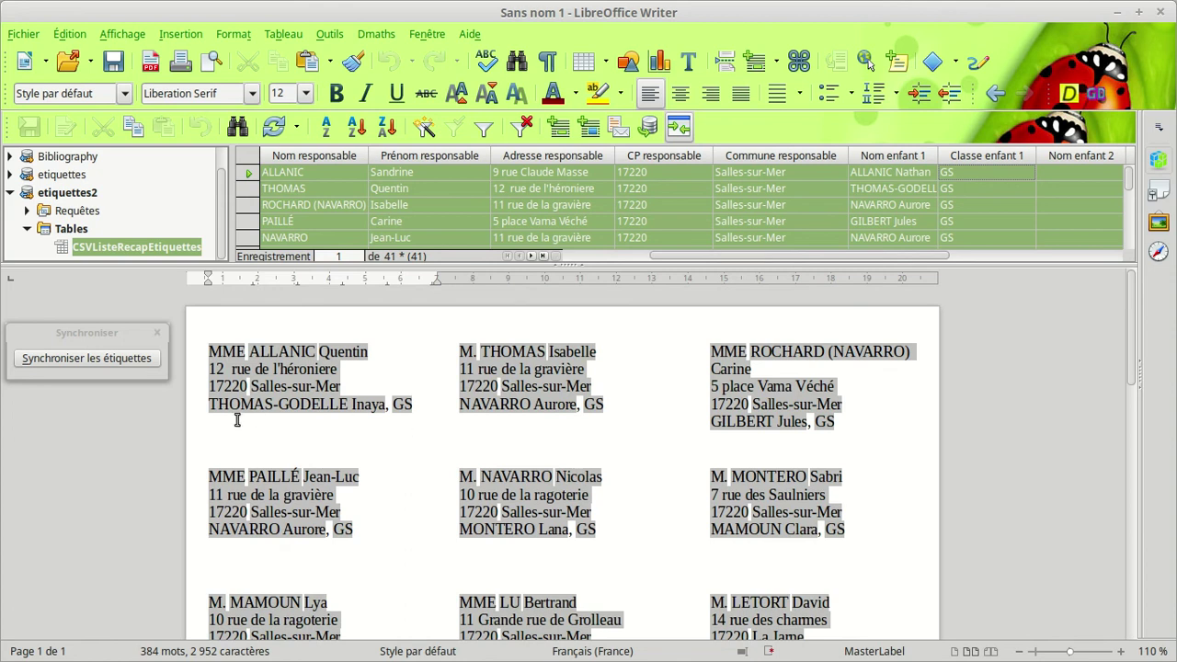
- Set the whole text of the first label to 10 pt and synchronise all labels with it
{"action": "triple_click", "coordinate": [382, 409]}
{"action": "left_click_drag", "start_coordinate": [416, 405], "coordinate": [210, 352]}
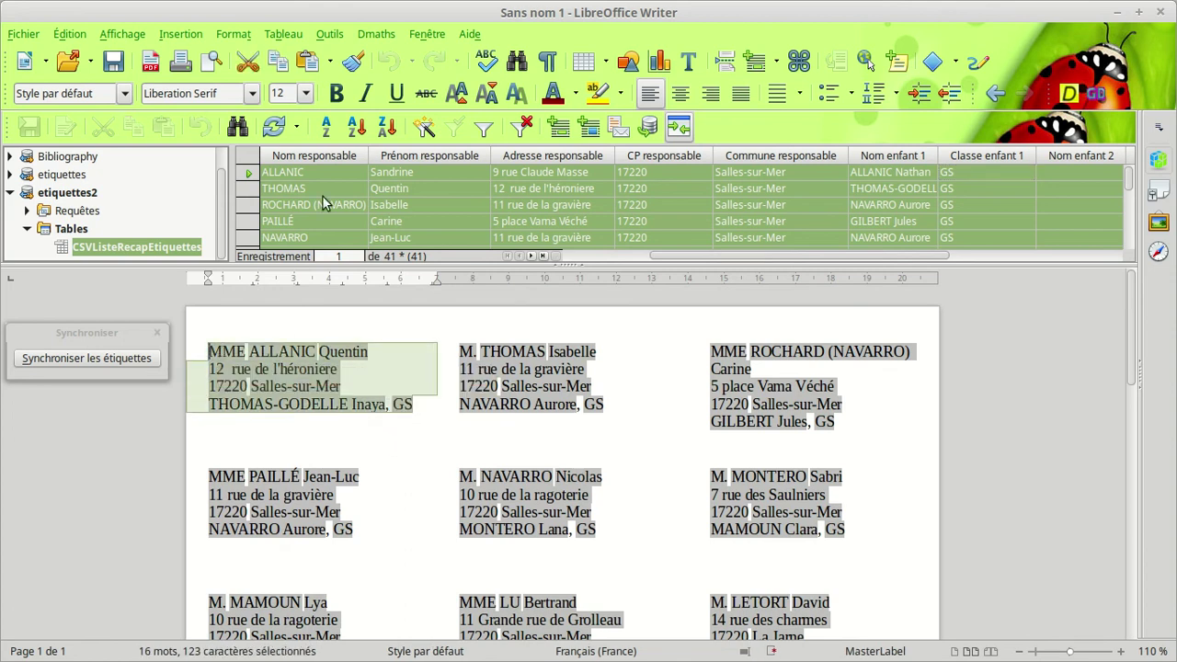
{"action": "left_click", "coordinate": [305, 93]}
{"action": "left_click", "coordinate": [287, 144]}
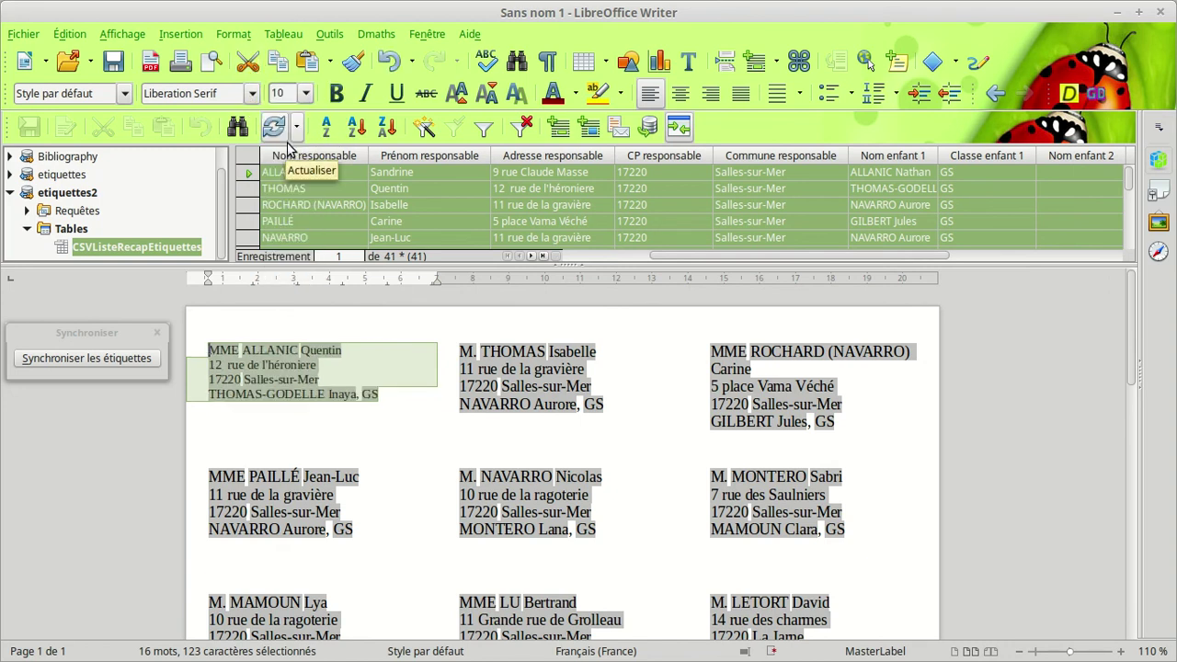
{"action": "left_click", "coordinate": [134, 364]}
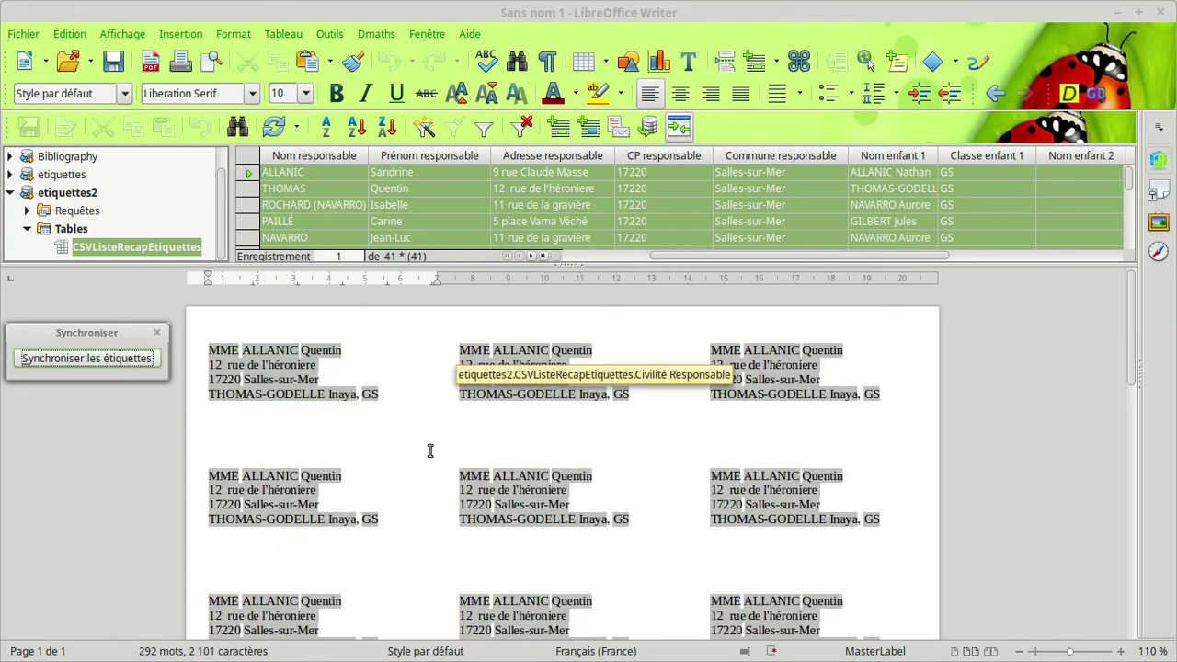
- Set up printing the labels as a form letter for records 1 to 262, and cancel without printing
{"action": "left_click", "coordinate": [23, 37]}
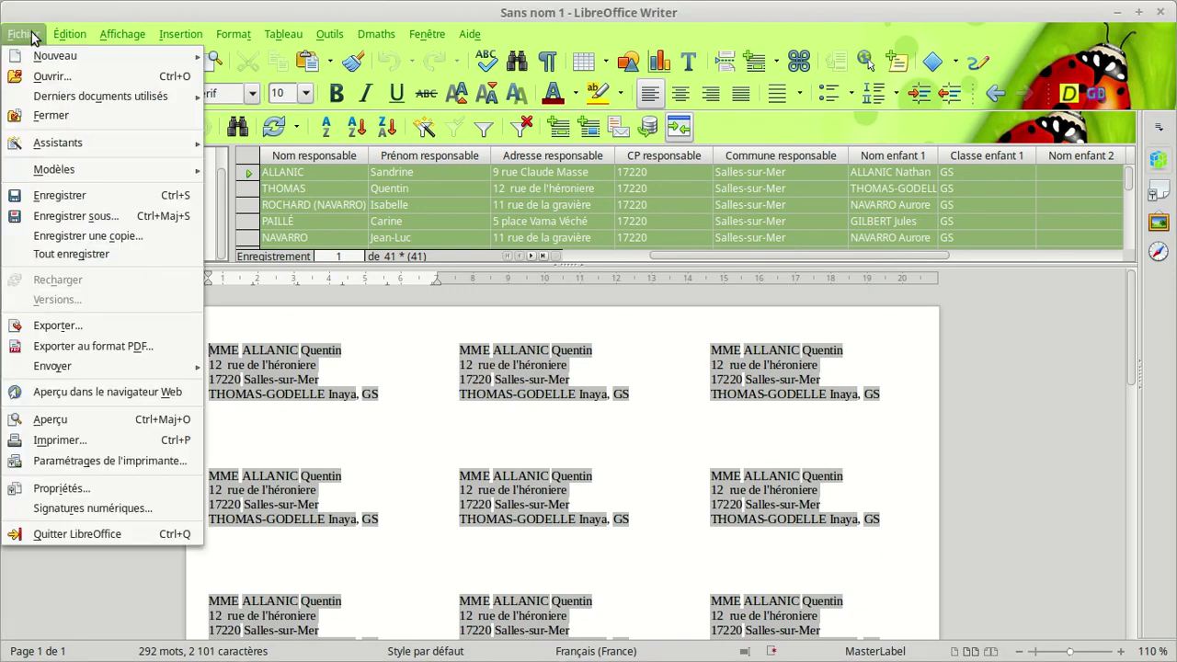
{"action": "left_click", "coordinate": [37, 438]}
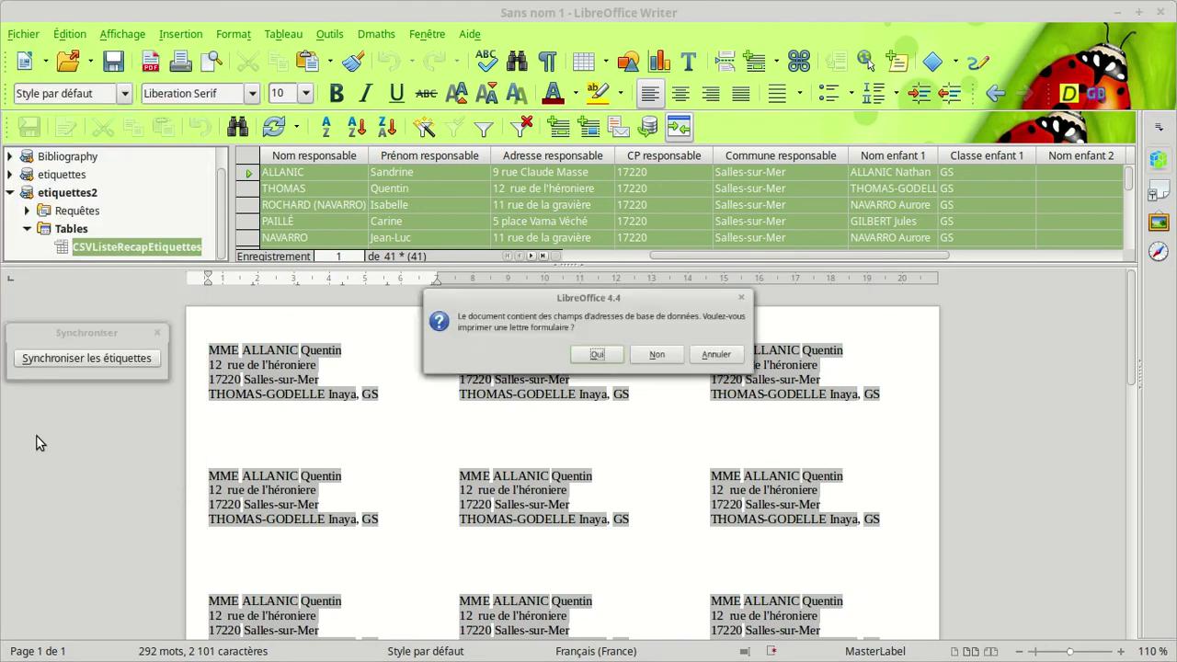
{"action": "left_click", "coordinate": [599, 364]}
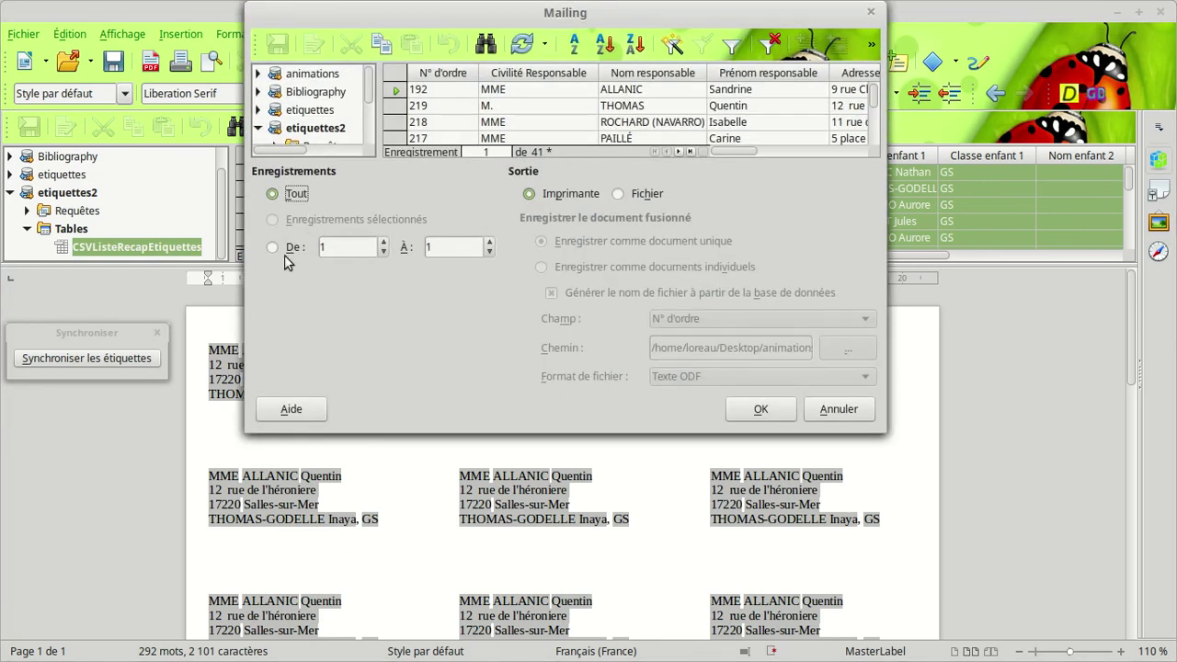
{"action": "left_click", "coordinate": [272, 248]}
{"action": "double_click", "coordinate": [470, 247]}
{"action": "type", "text": "262"}
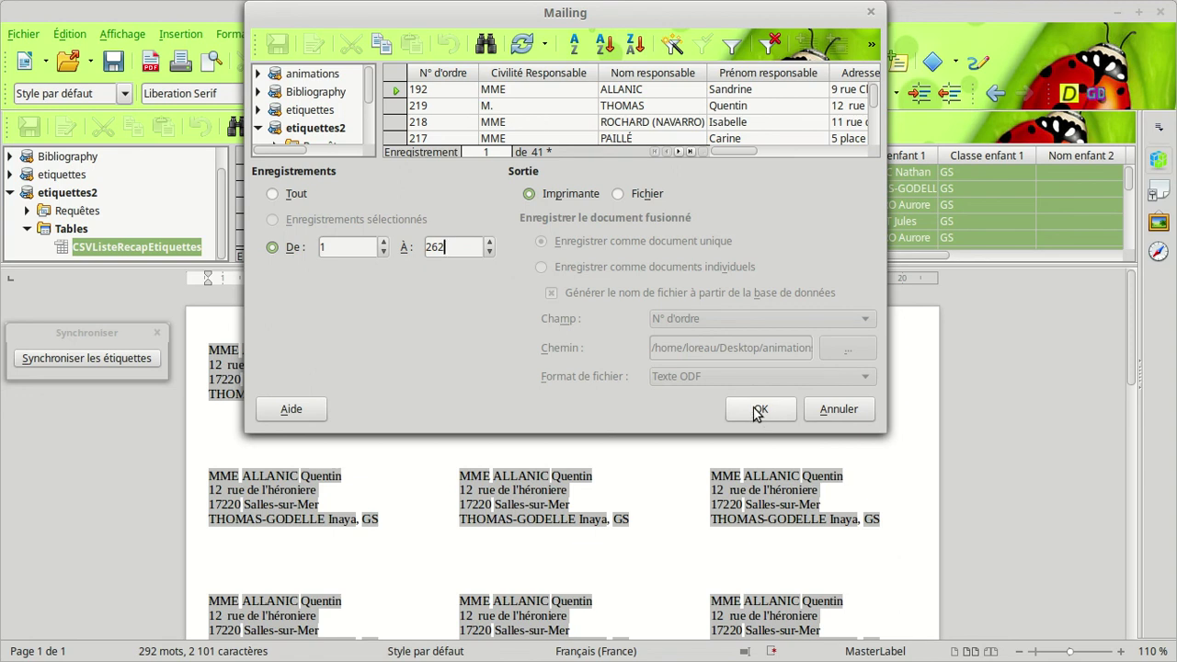
{"action": "left_click", "coordinate": [835, 409]}
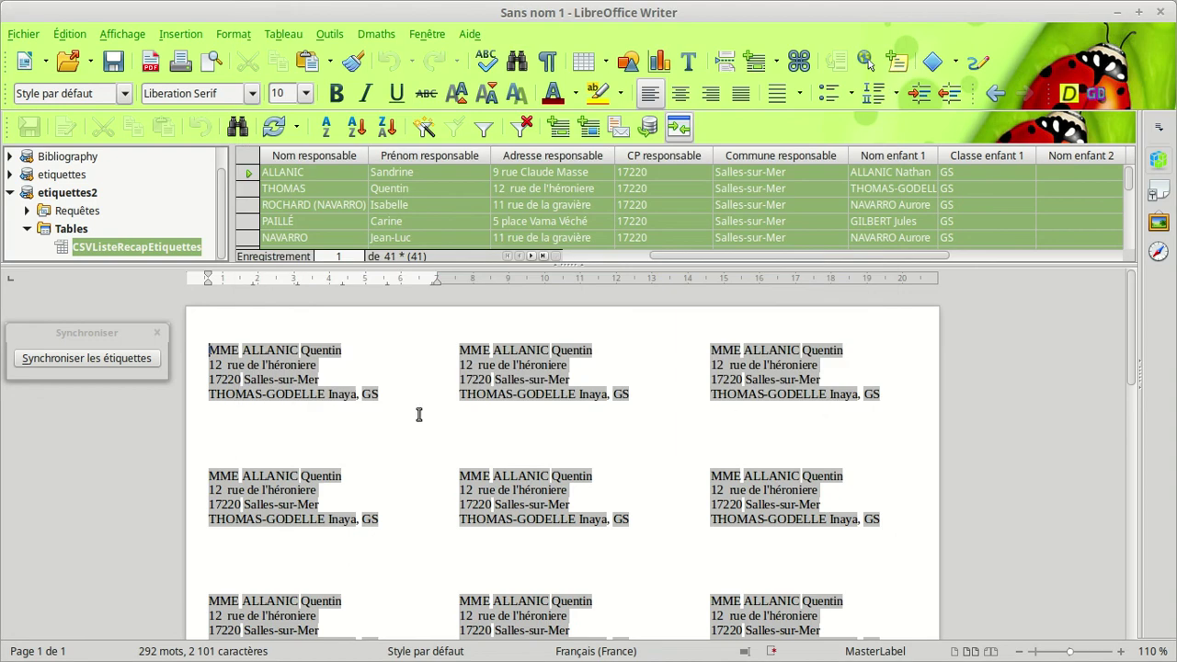
- Save the label document as "modele 24 etiquettes" in the "etiquettes salles sur mer" folder on the desktop
{"action": "left_click", "coordinate": [114, 62]}
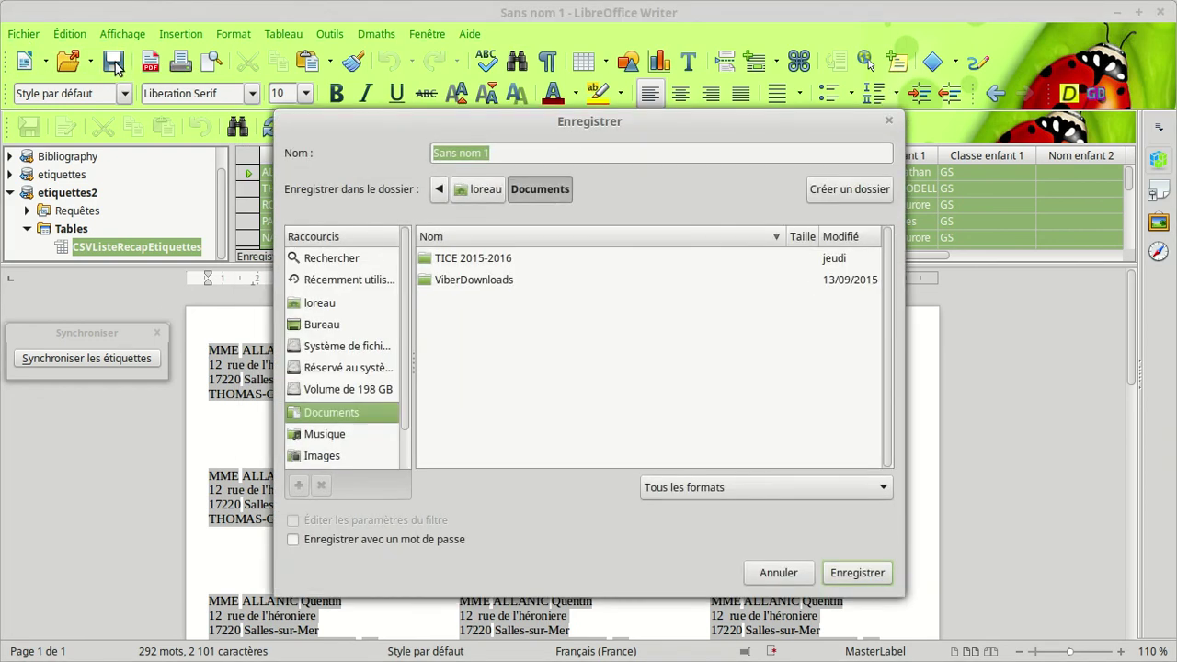
{"action": "left_click", "coordinate": [322, 324]}
{"action": "double_click", "coordinate": [472, 298]}
{"action": "left_click_drag", "start_coordinate": [525, 152], "coordinate": [402, 144]}
{"action": "type", "text": "modele 24"}
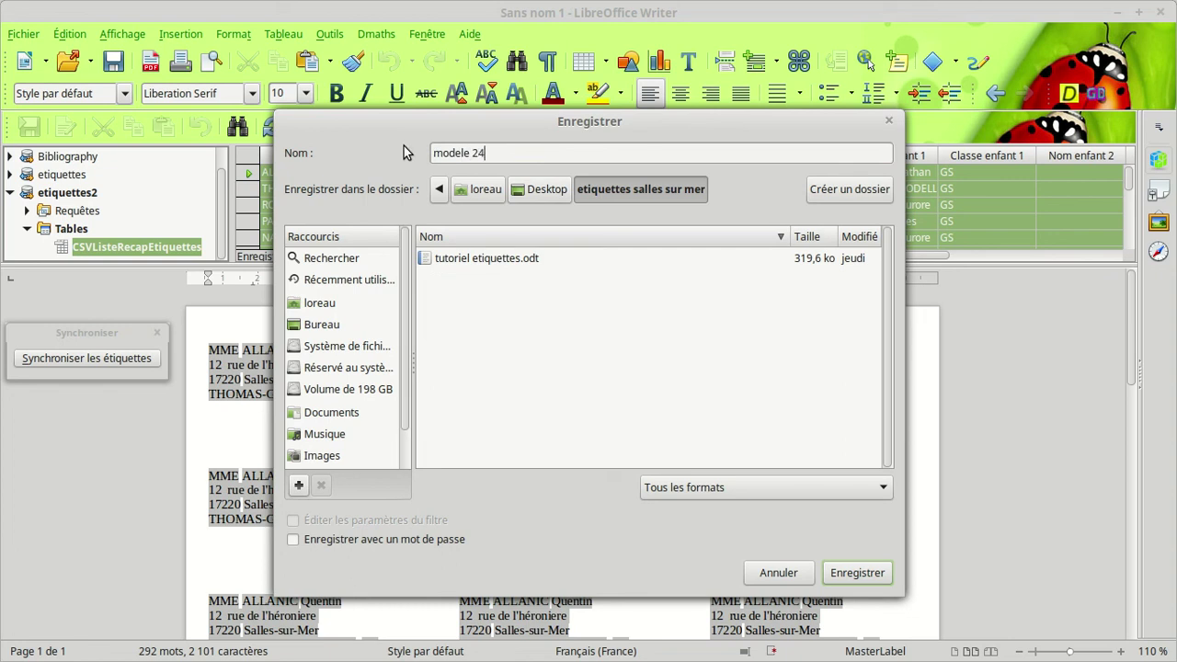
{"action": "type", "text": " etiquettes"}
{"action": "left_click", "coordinate": [853, 575]}
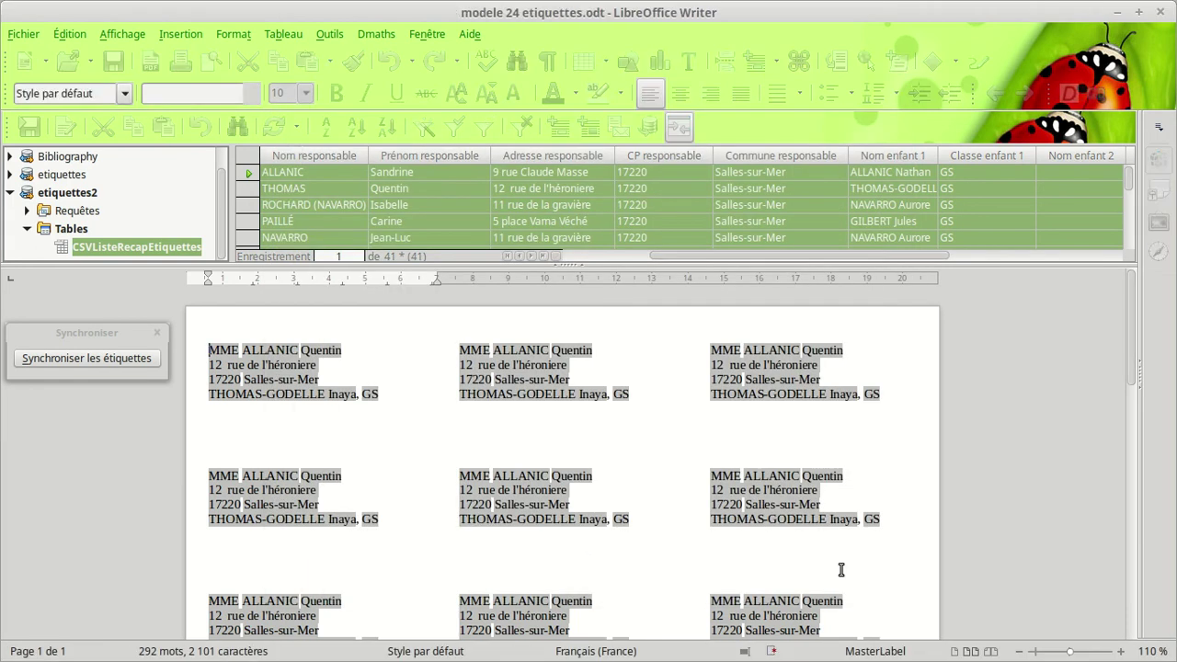